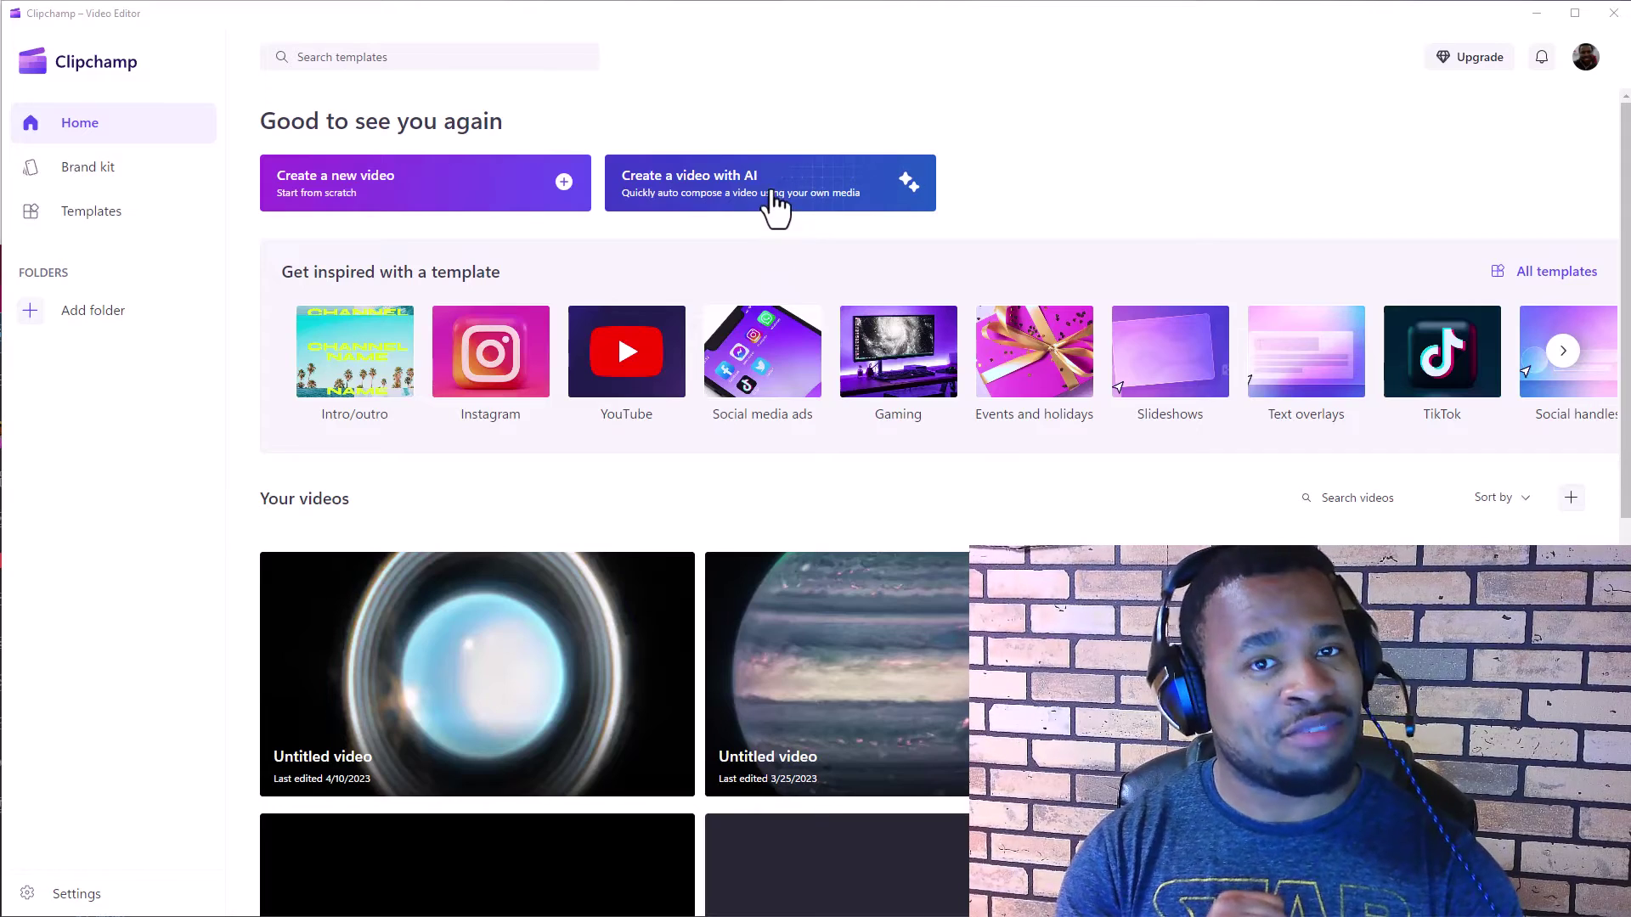
Start an AI video titled 'The First Water Discovered in an EXOPLANET Close to Earth', type Other: Podcast.
left_click(737, 204)
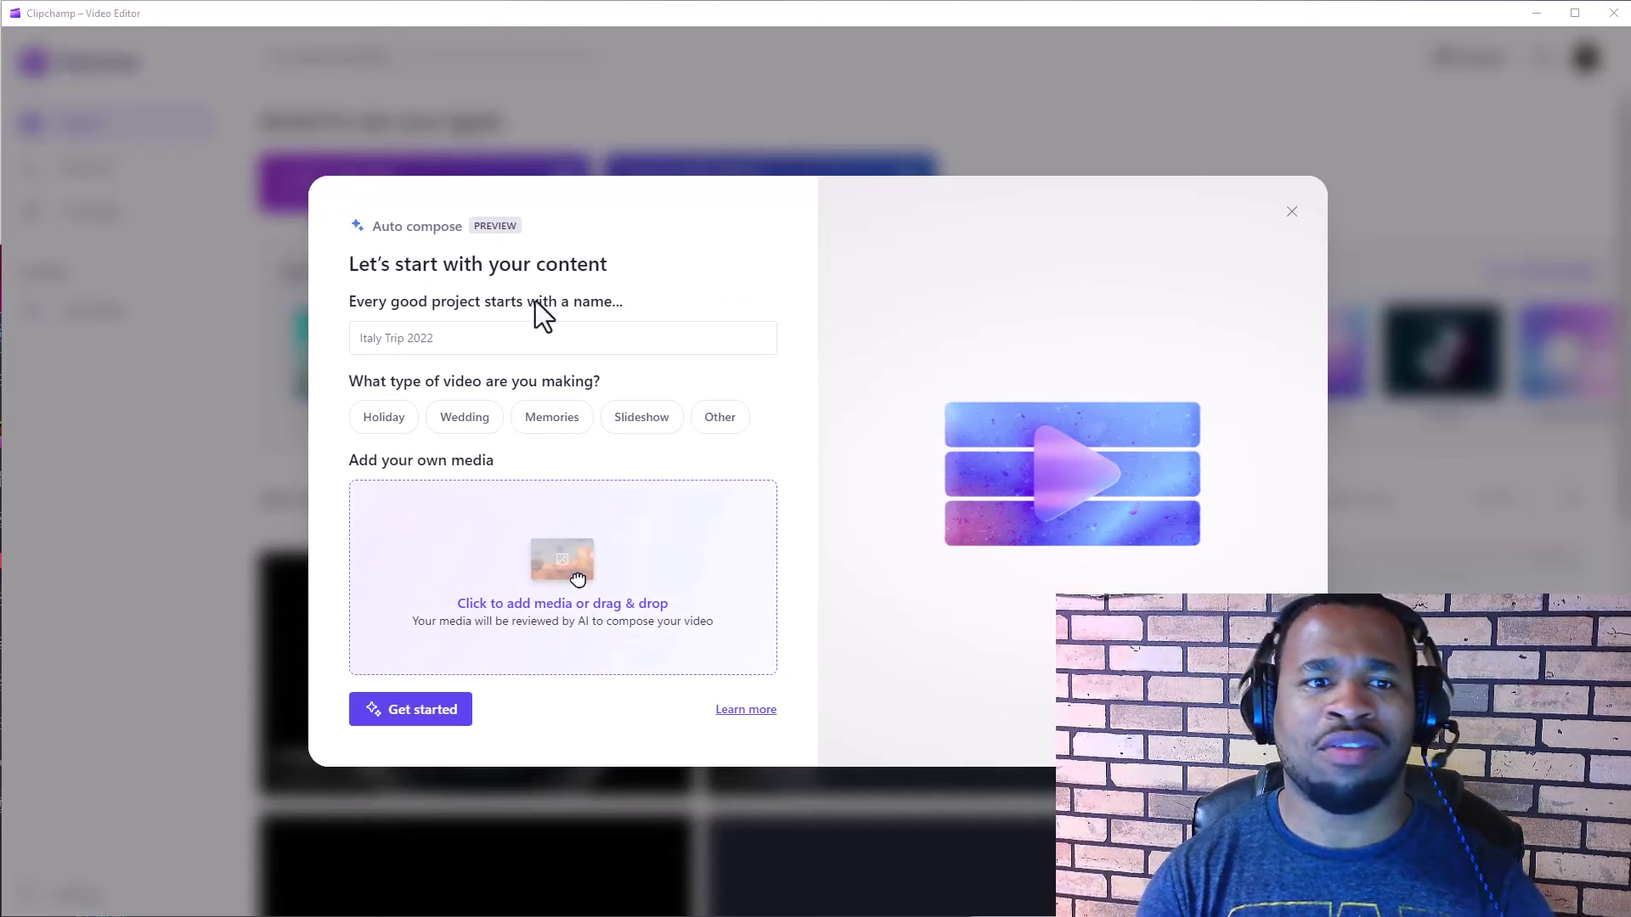
left_click(411, 327)
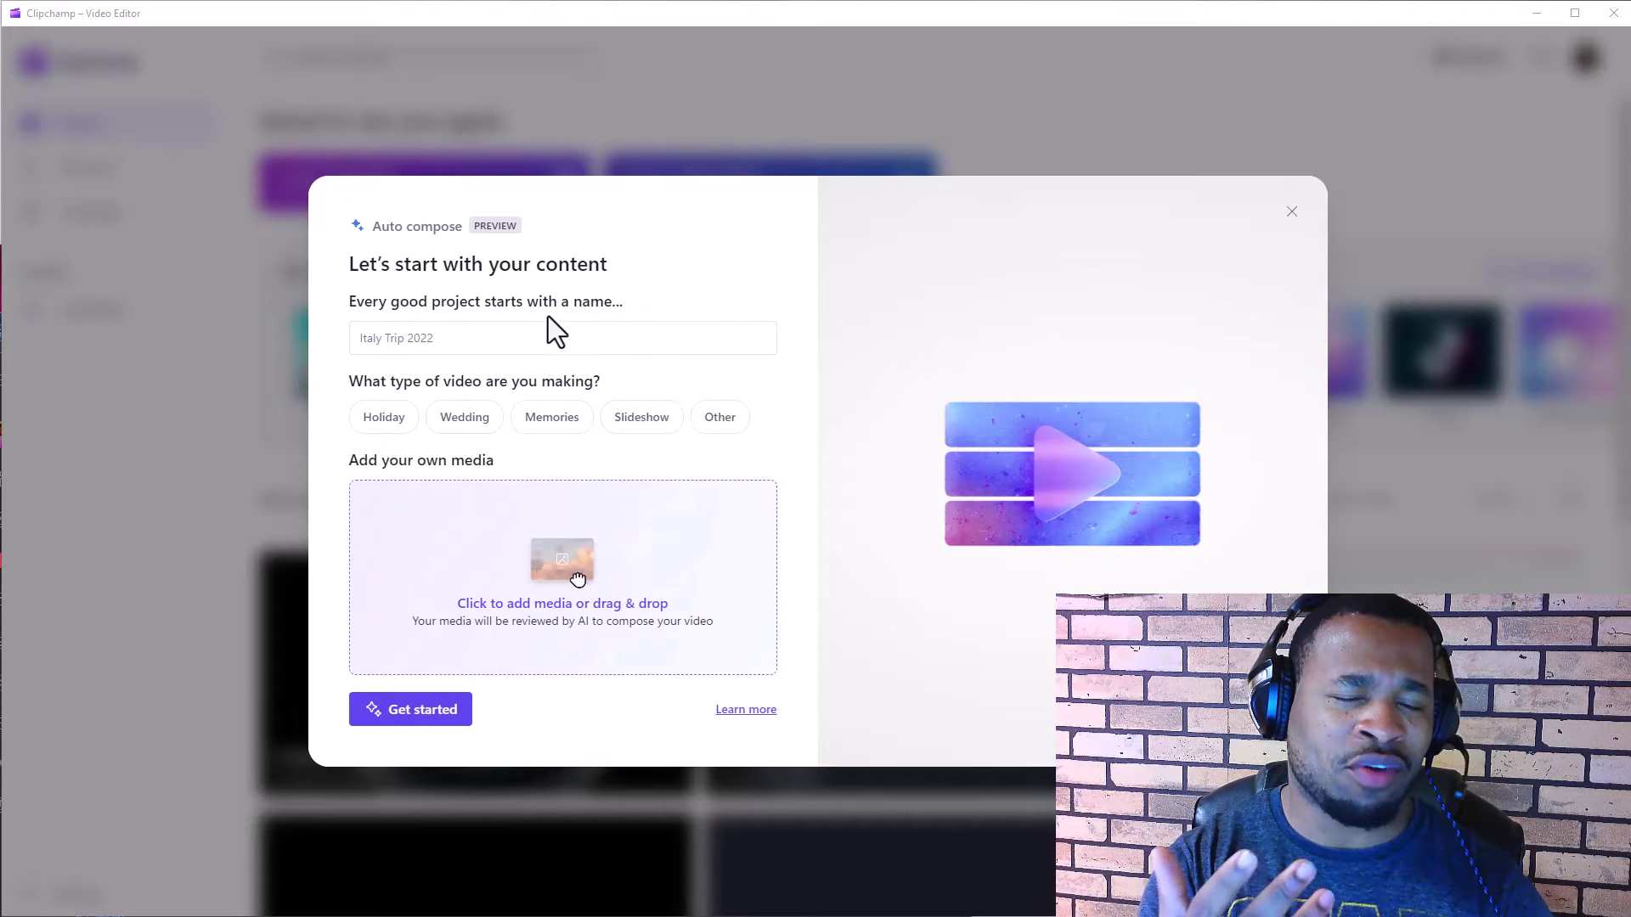
left_click(425, 331)
type("The First Water Discovered in an EXOPLANET Close to Earth")
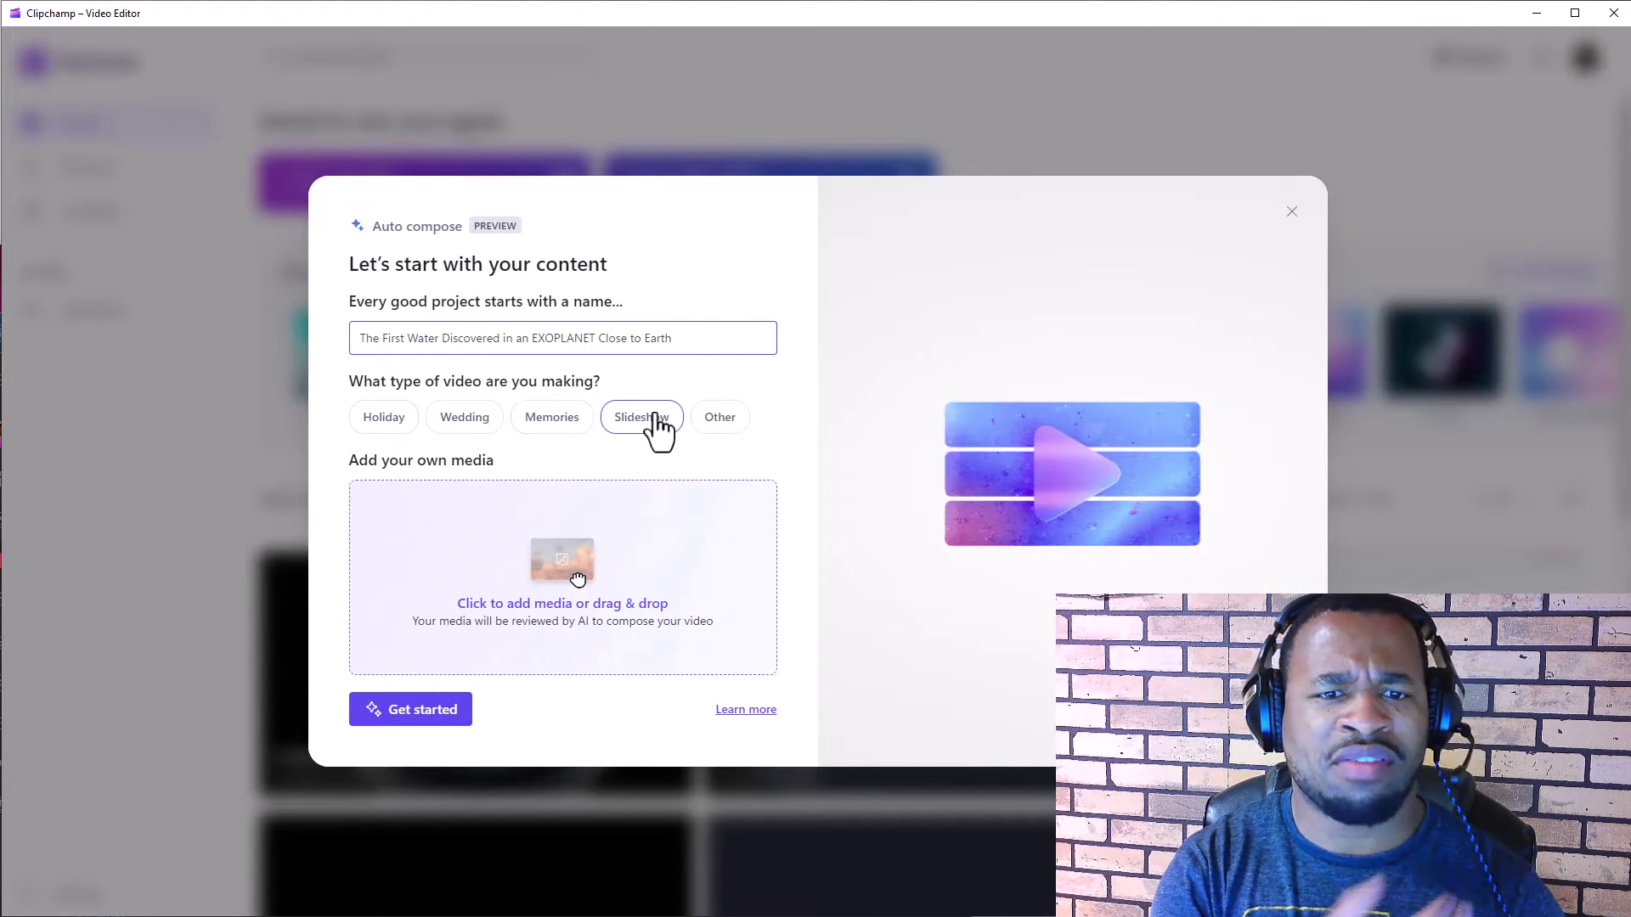
left_click(723, 418)
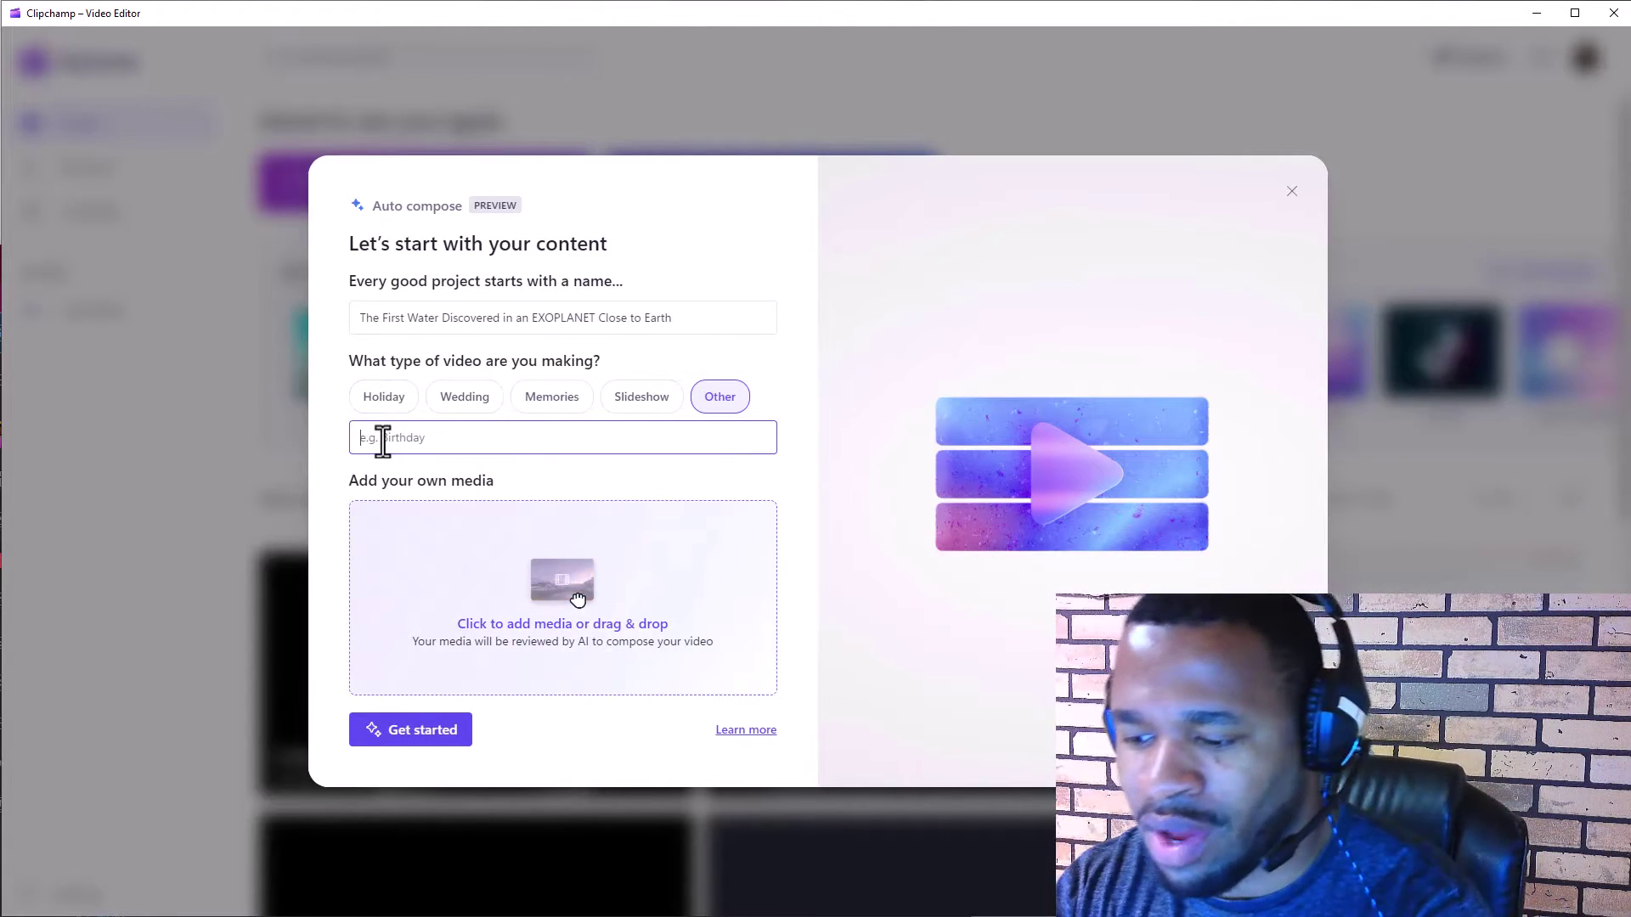
type("Podcast")
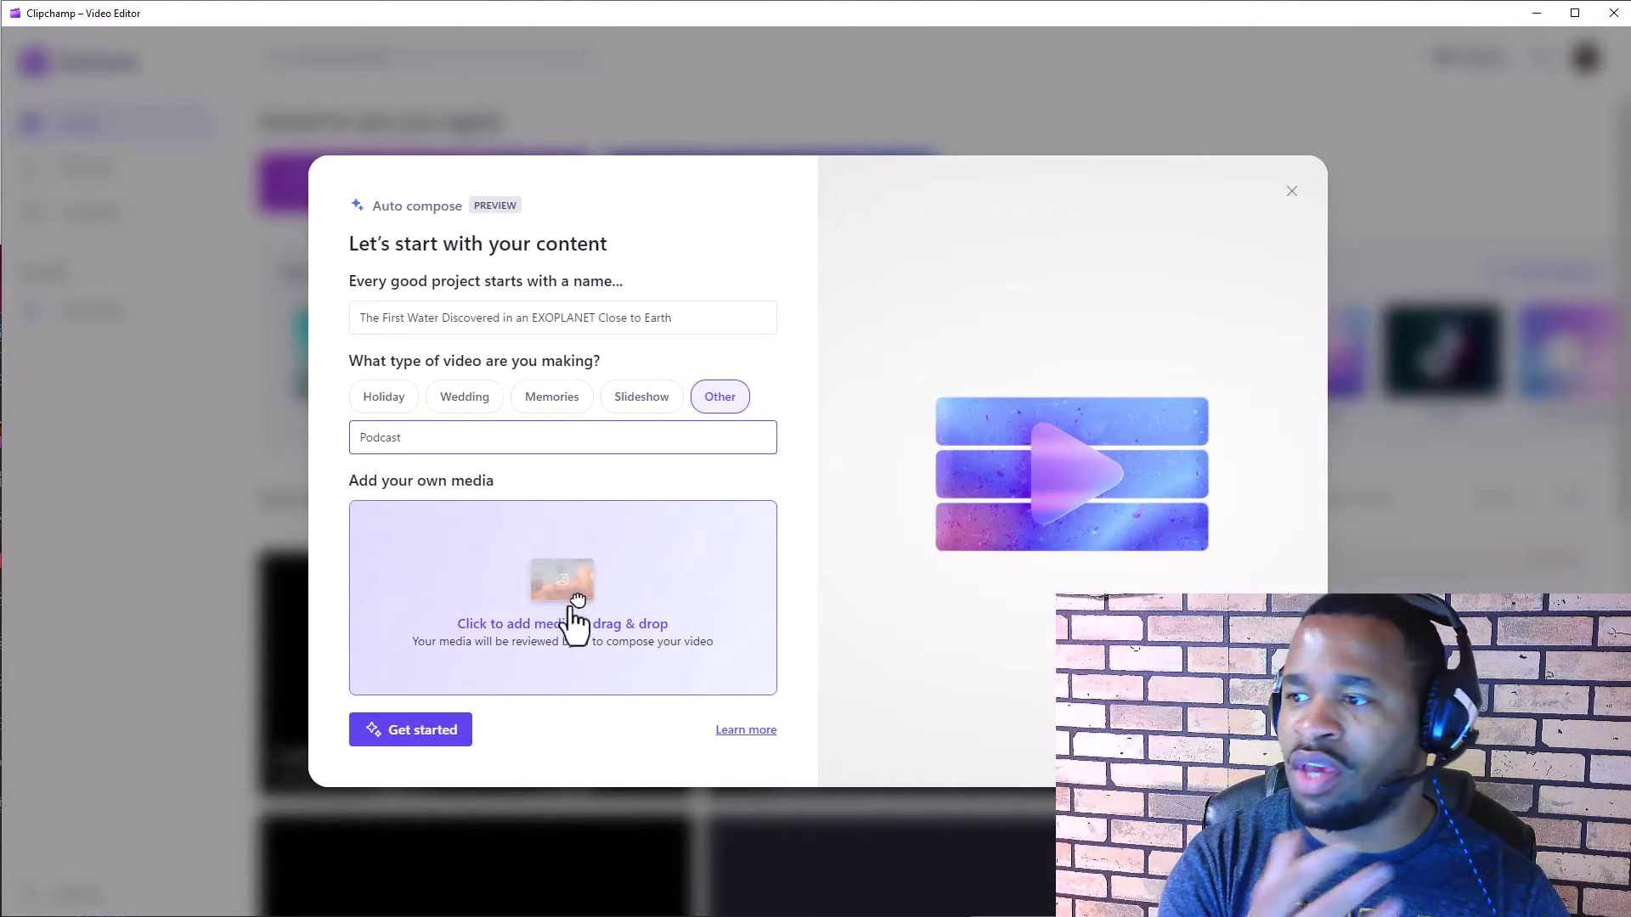
Add two space images and a screenshot as your own media.
left_click(578, 600)
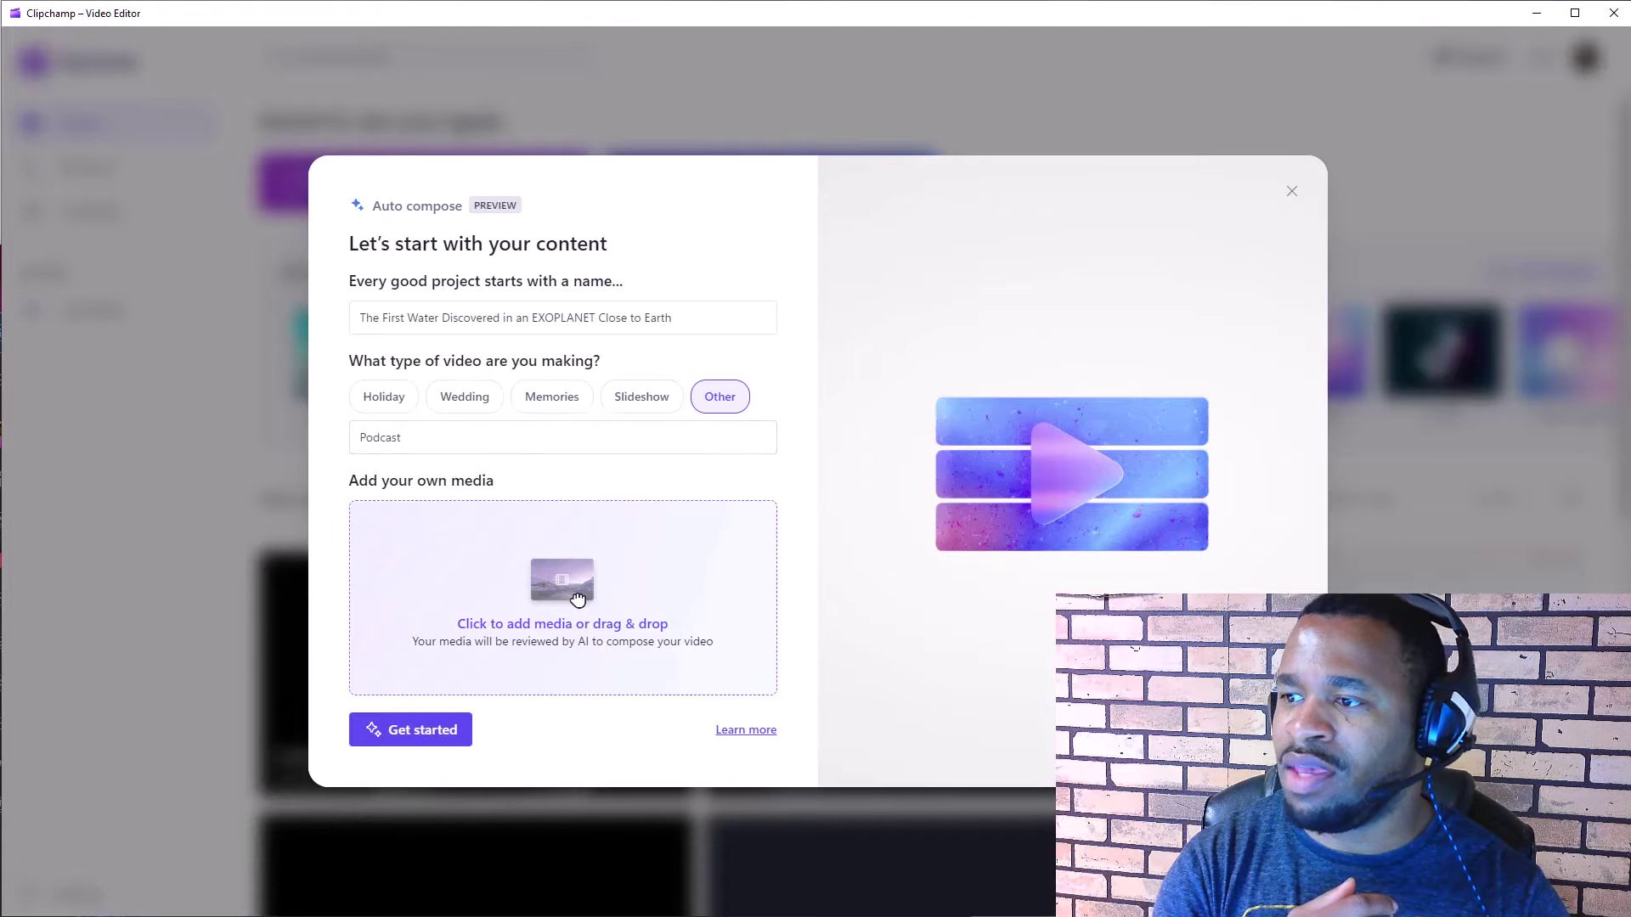
left_click_drag(0, 459, 563, 604)
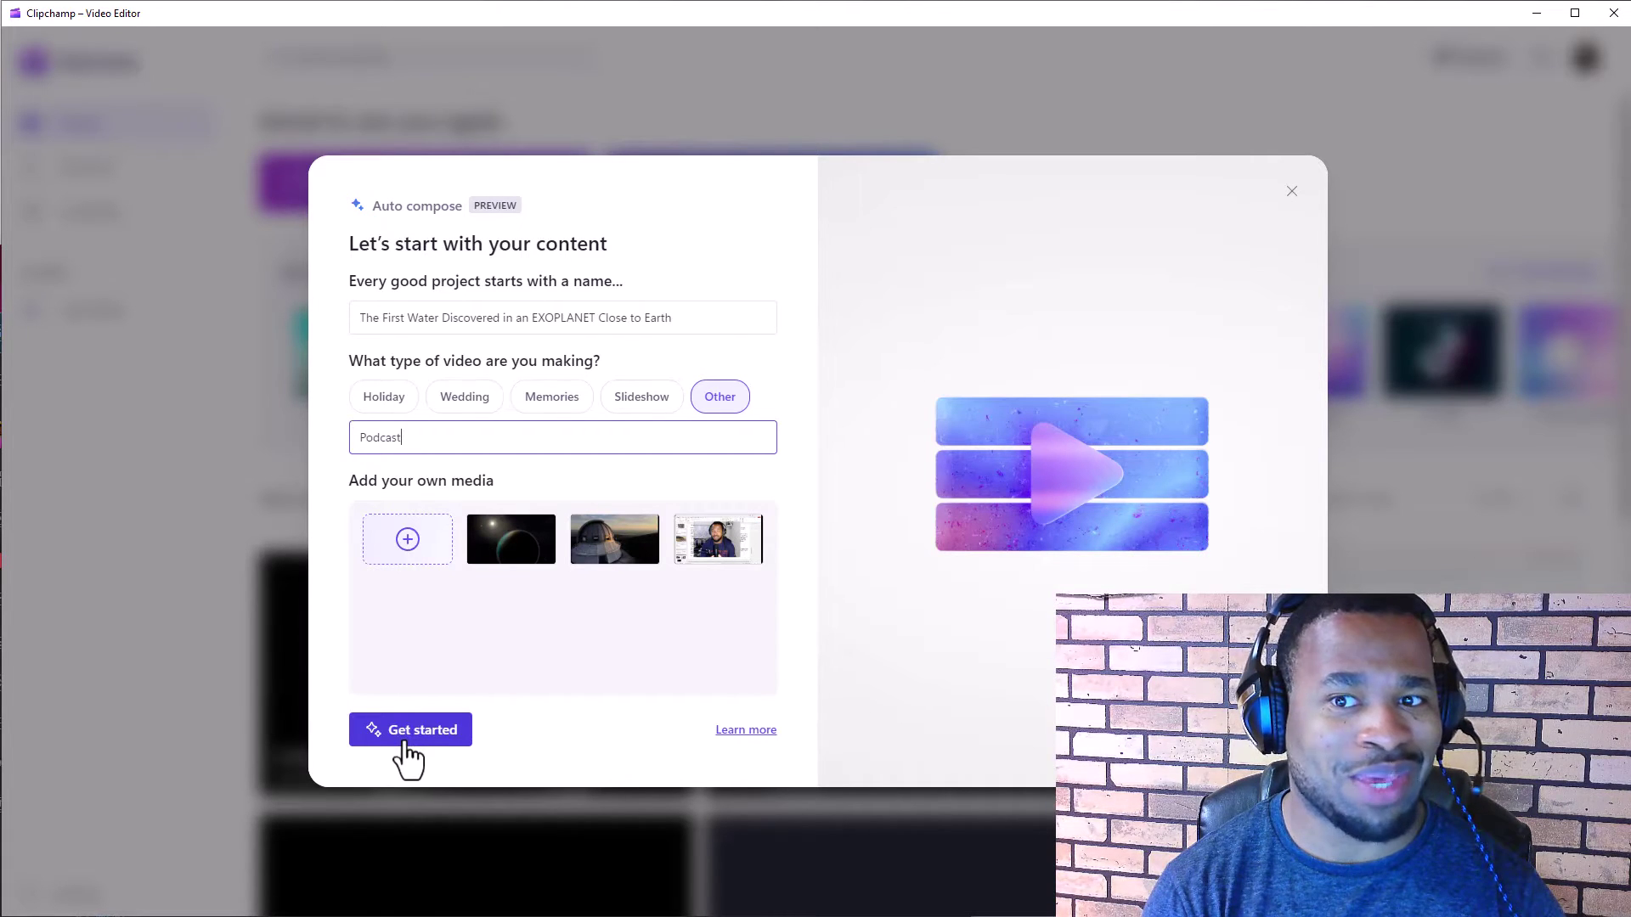
Begin composing and like every style card, from MINIMAL and BOLD through Vintage and Organic.
left_click(406, 744)
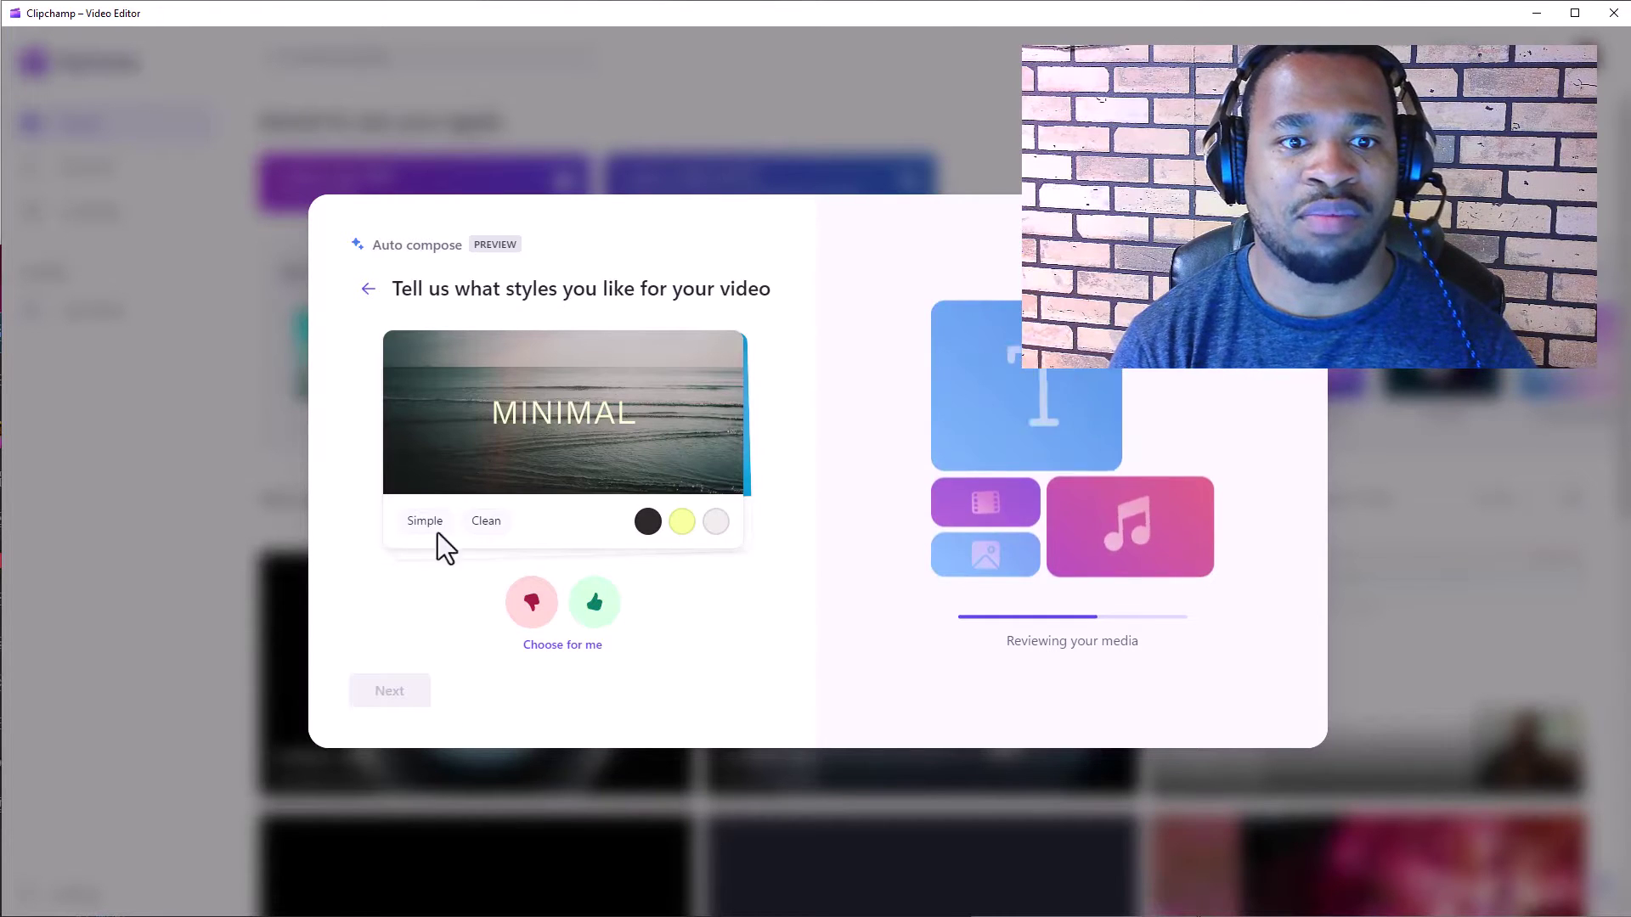
left_click(597, 608)
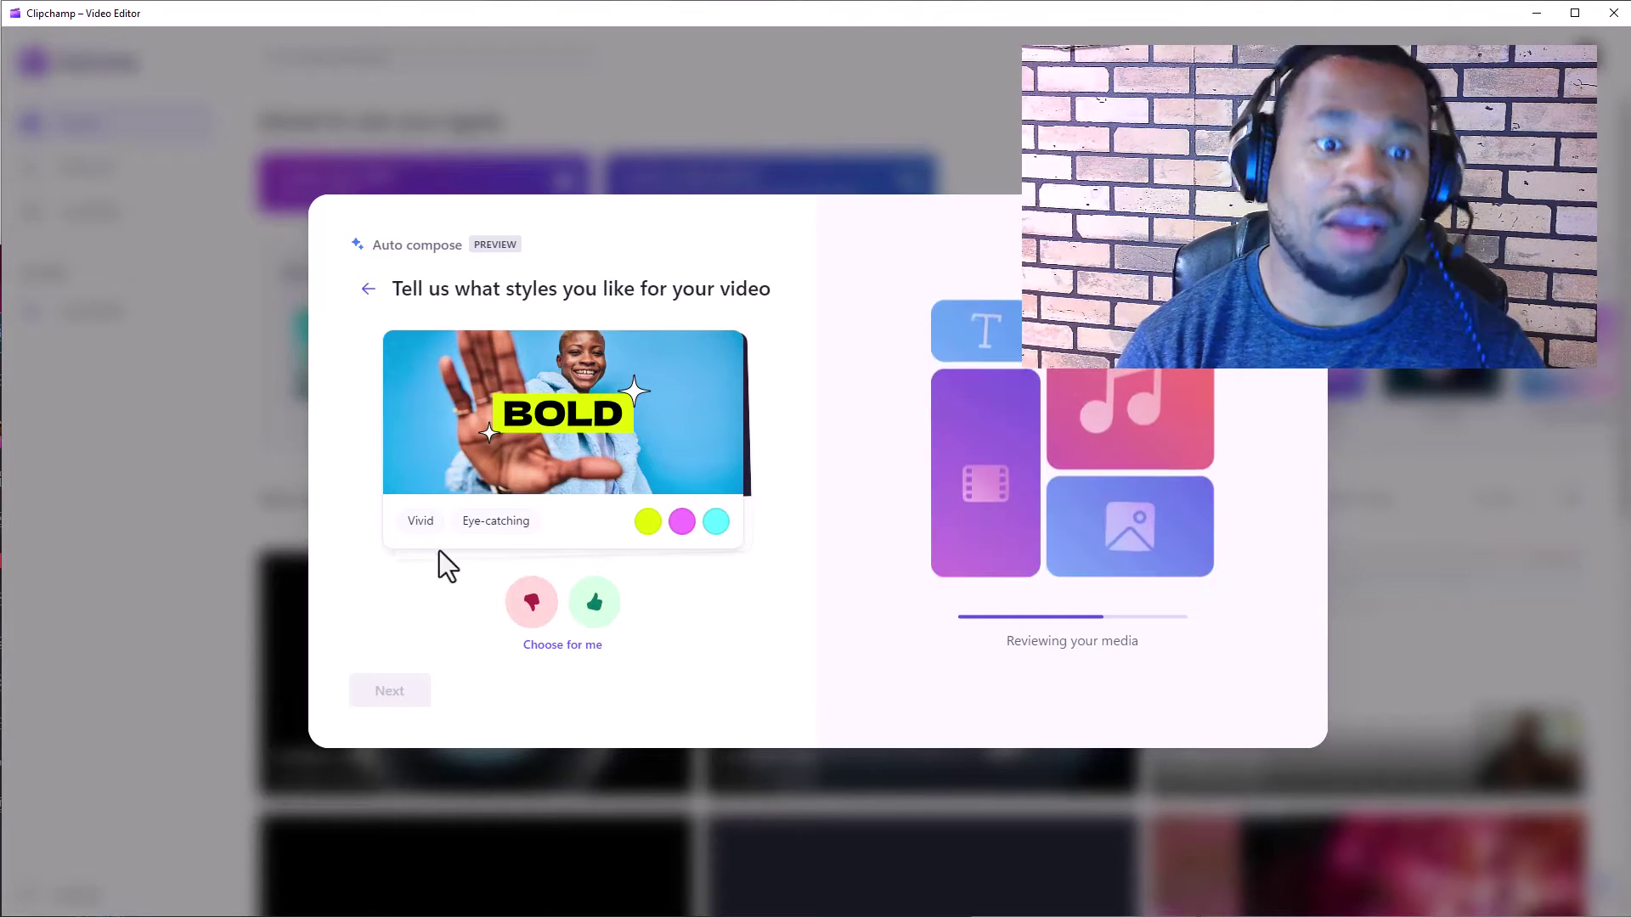
left_click(594, 601)
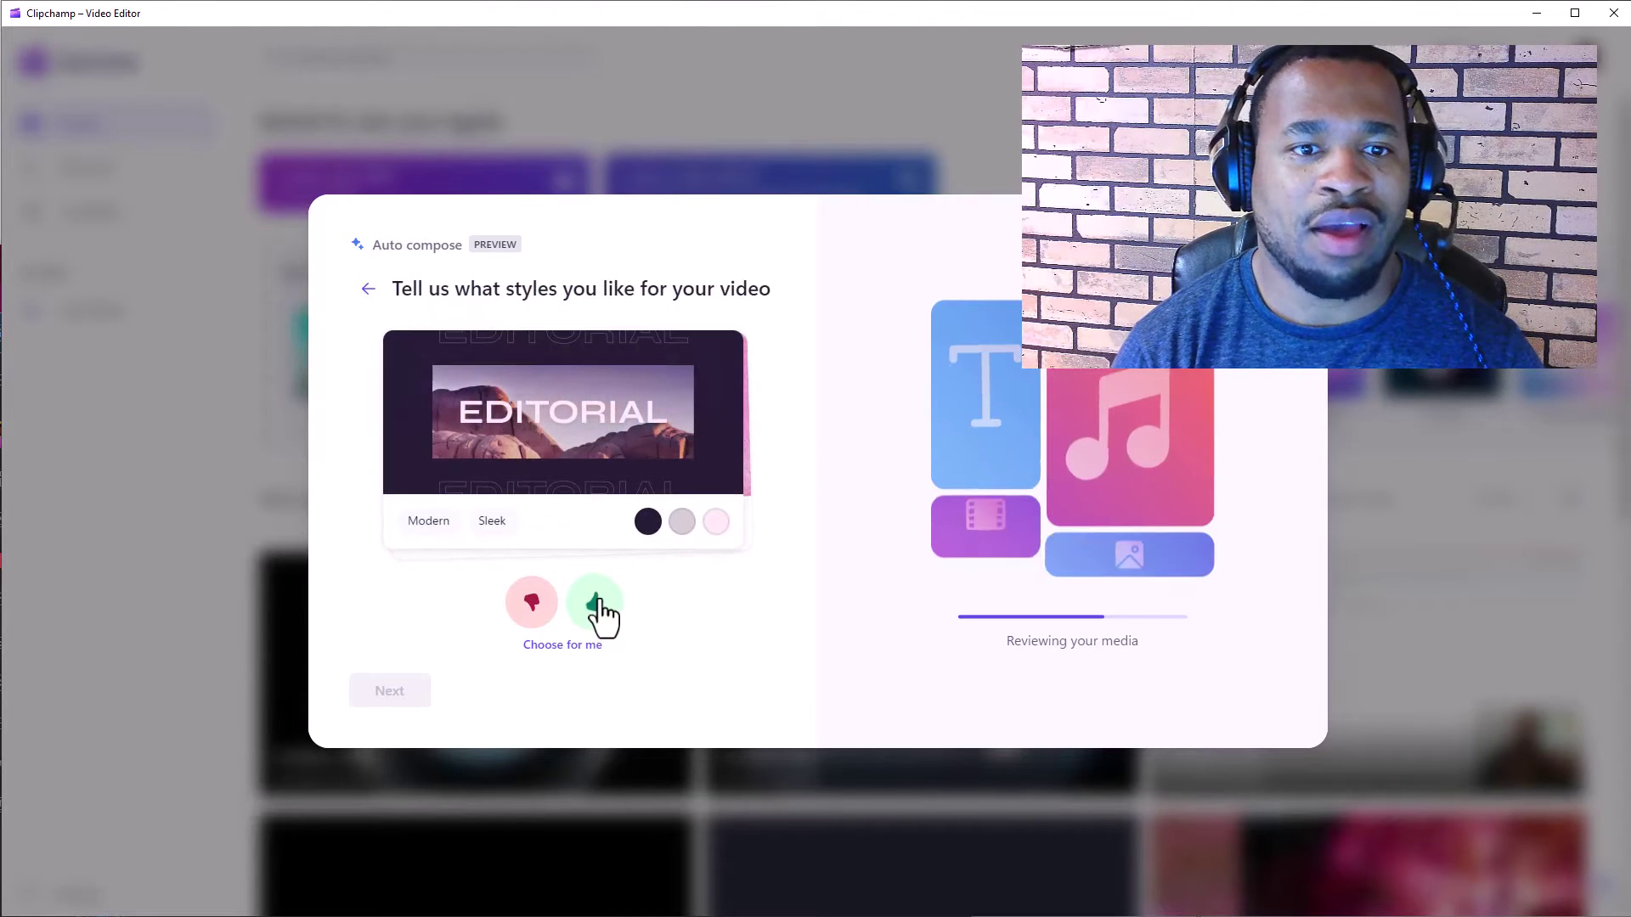
left_click(595, 603)
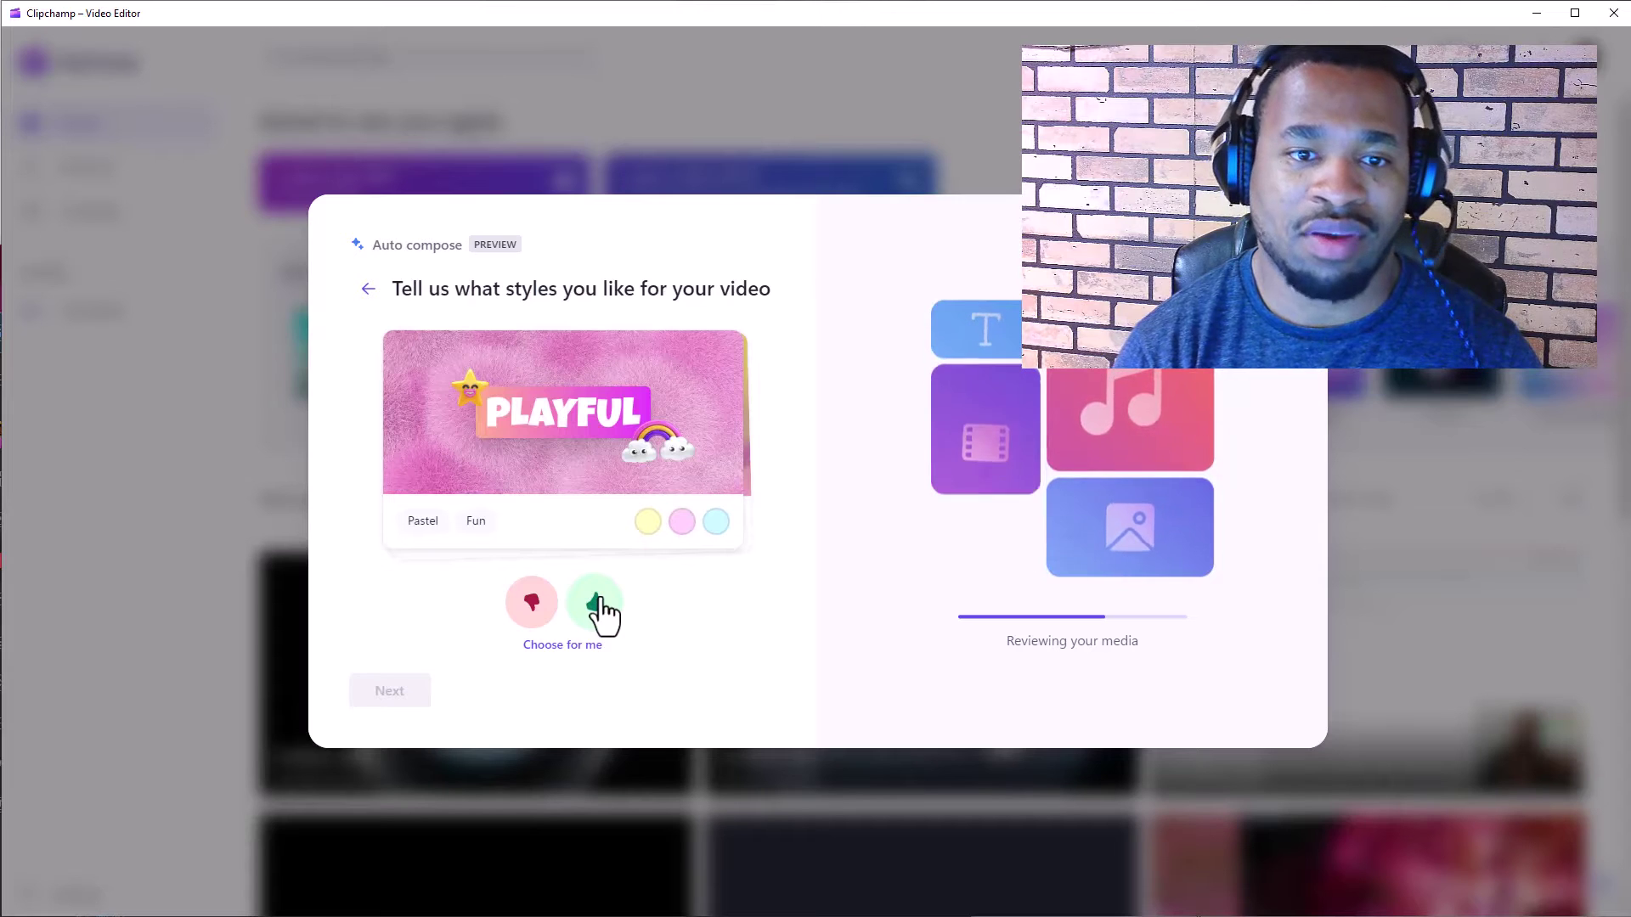
left_click(595, 603)
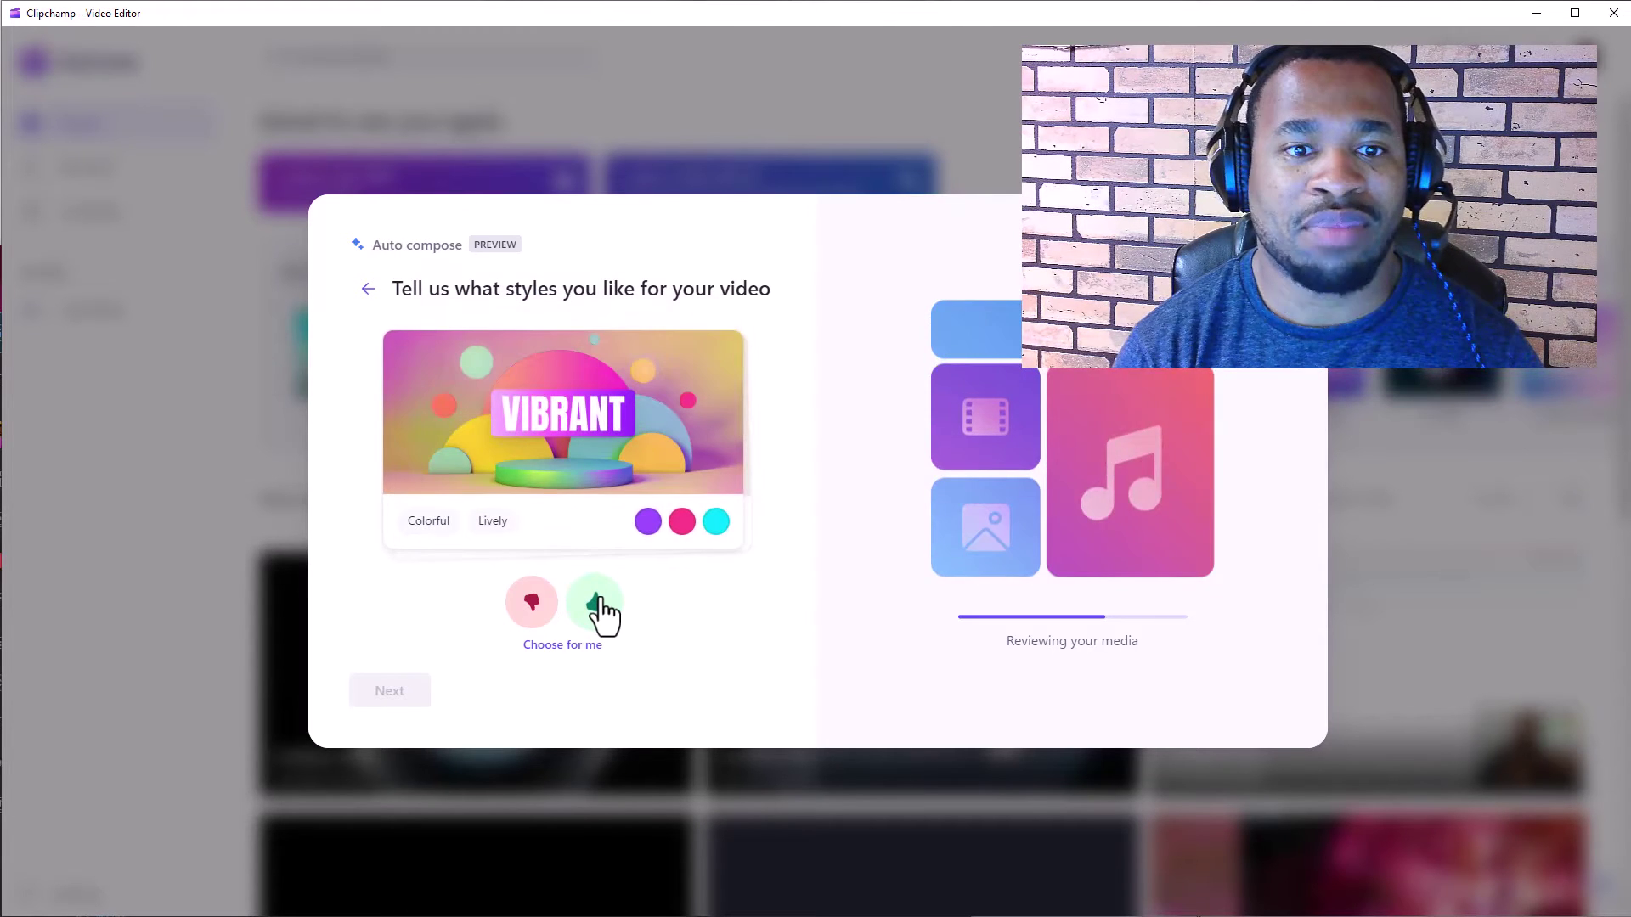
left_click(597, 605)
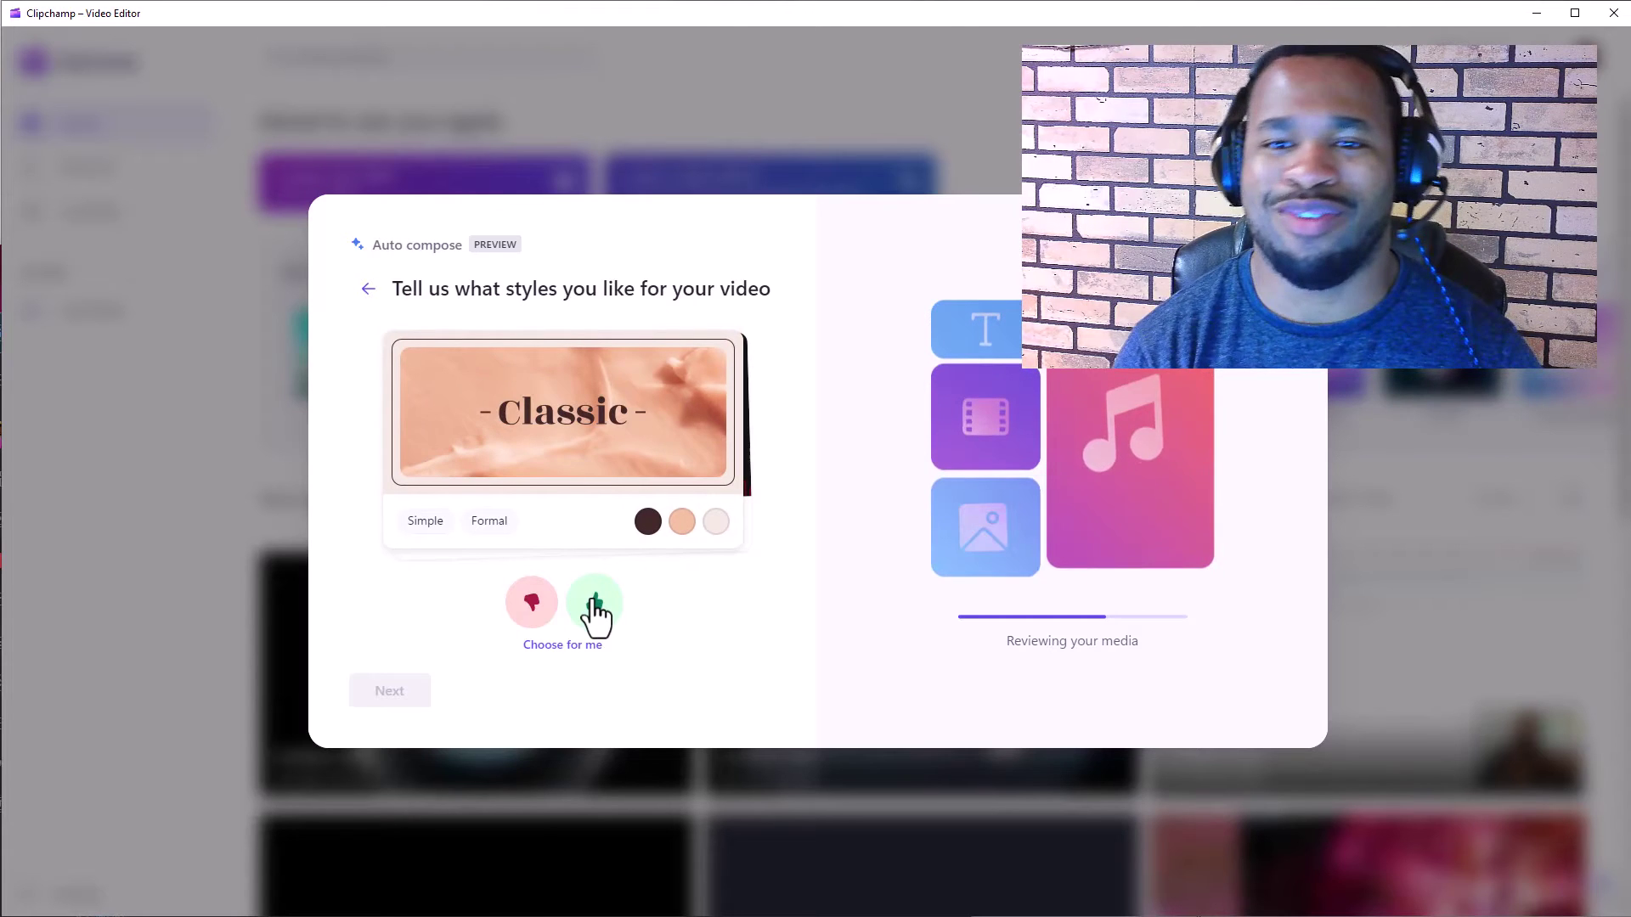
left_click(596, 605)
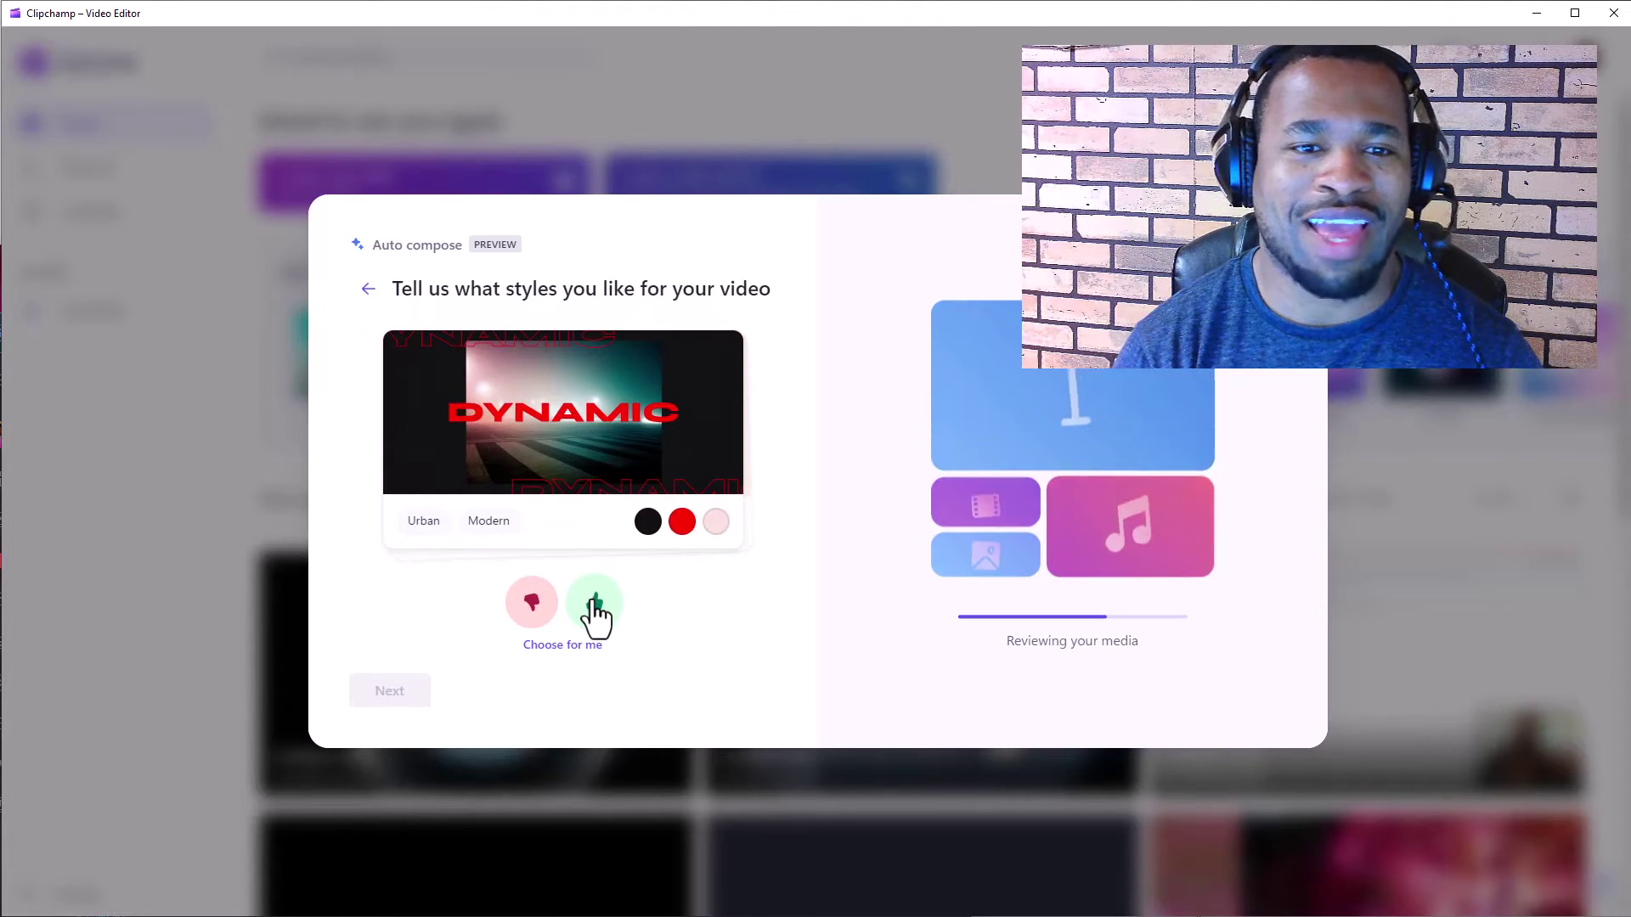
left_click(596, 605)
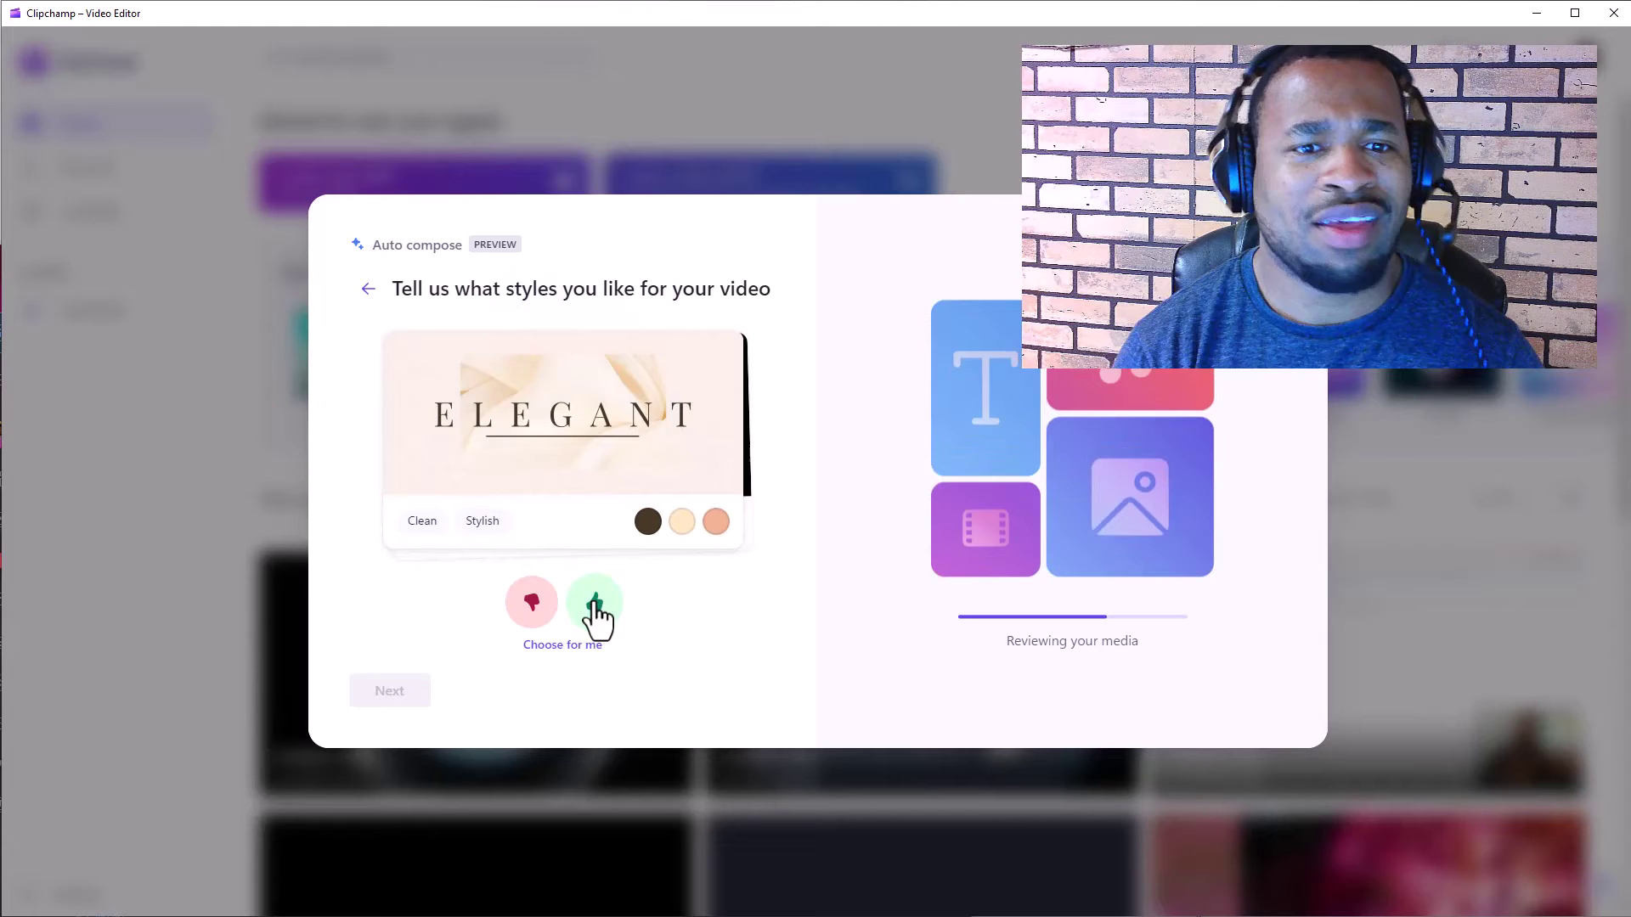
left_click(596, 605)
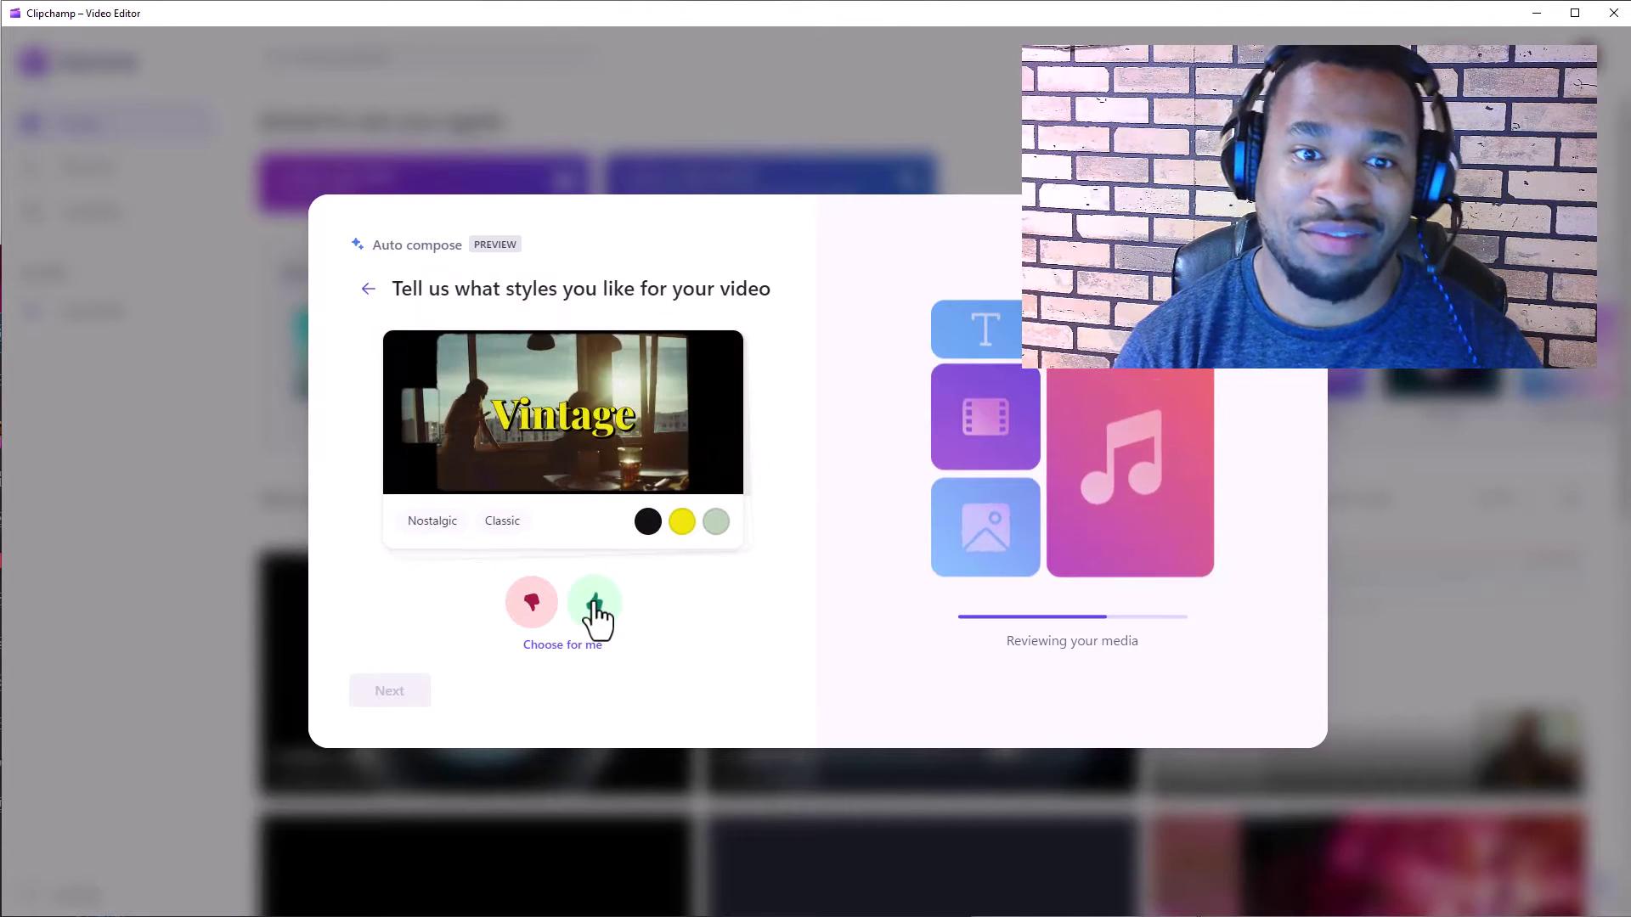
left_click(595, 604)
left_click(595, 605)
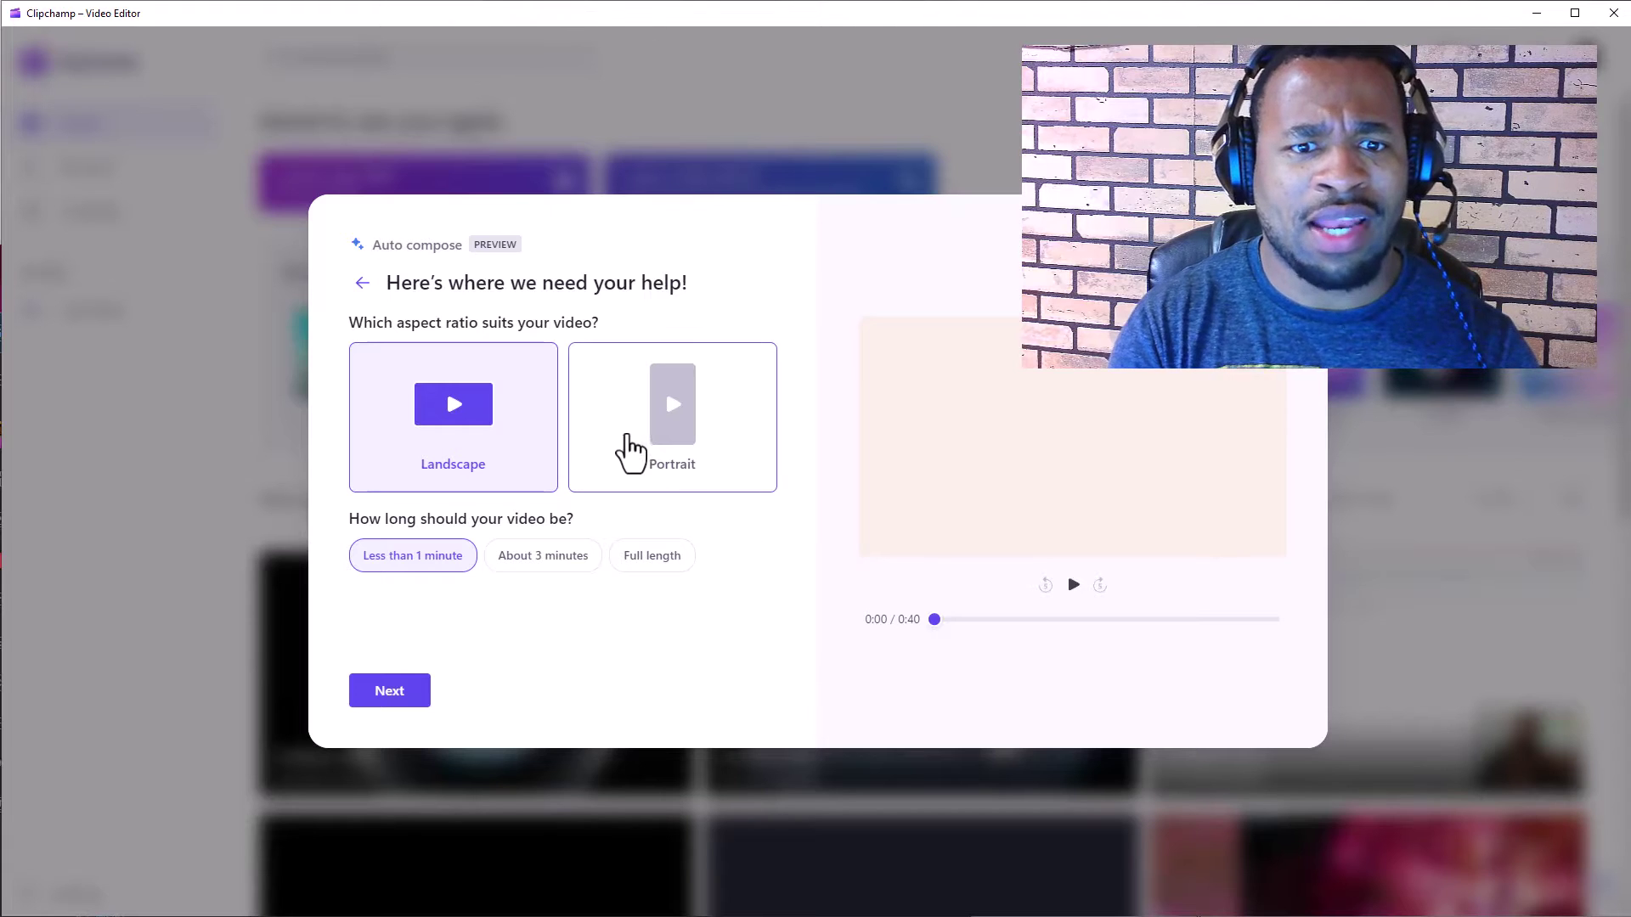
Switch the aspect ratio to Portrait, keeping the length under 1 minute.
left_click(630, 452)
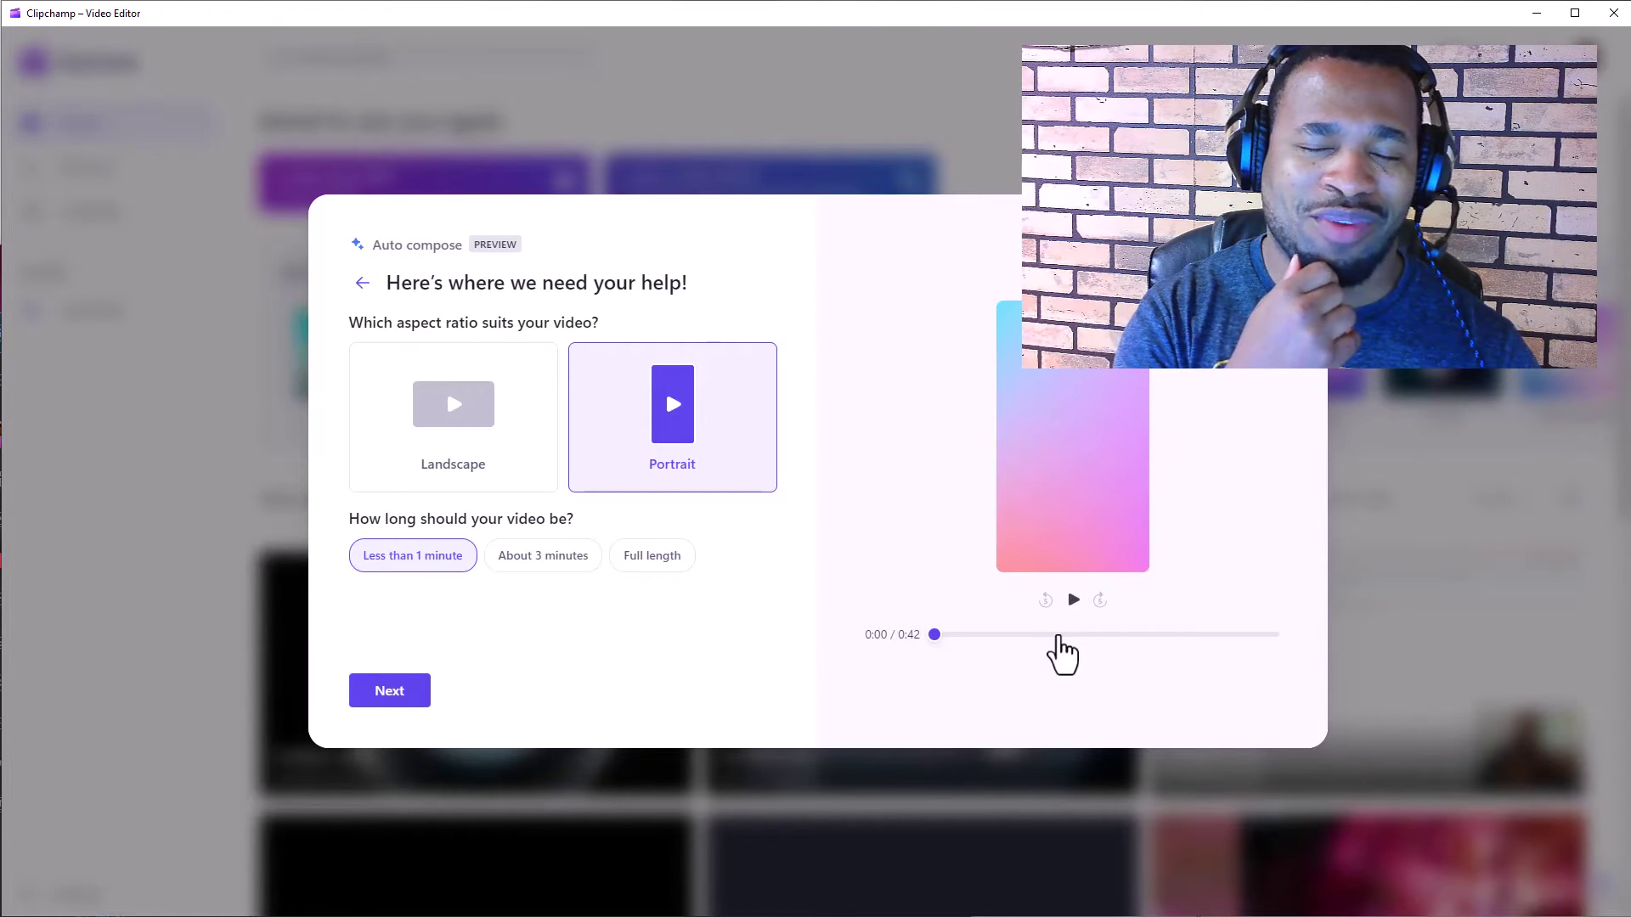
Play the portrait preview of the composed video.
left_click(1074, 600)
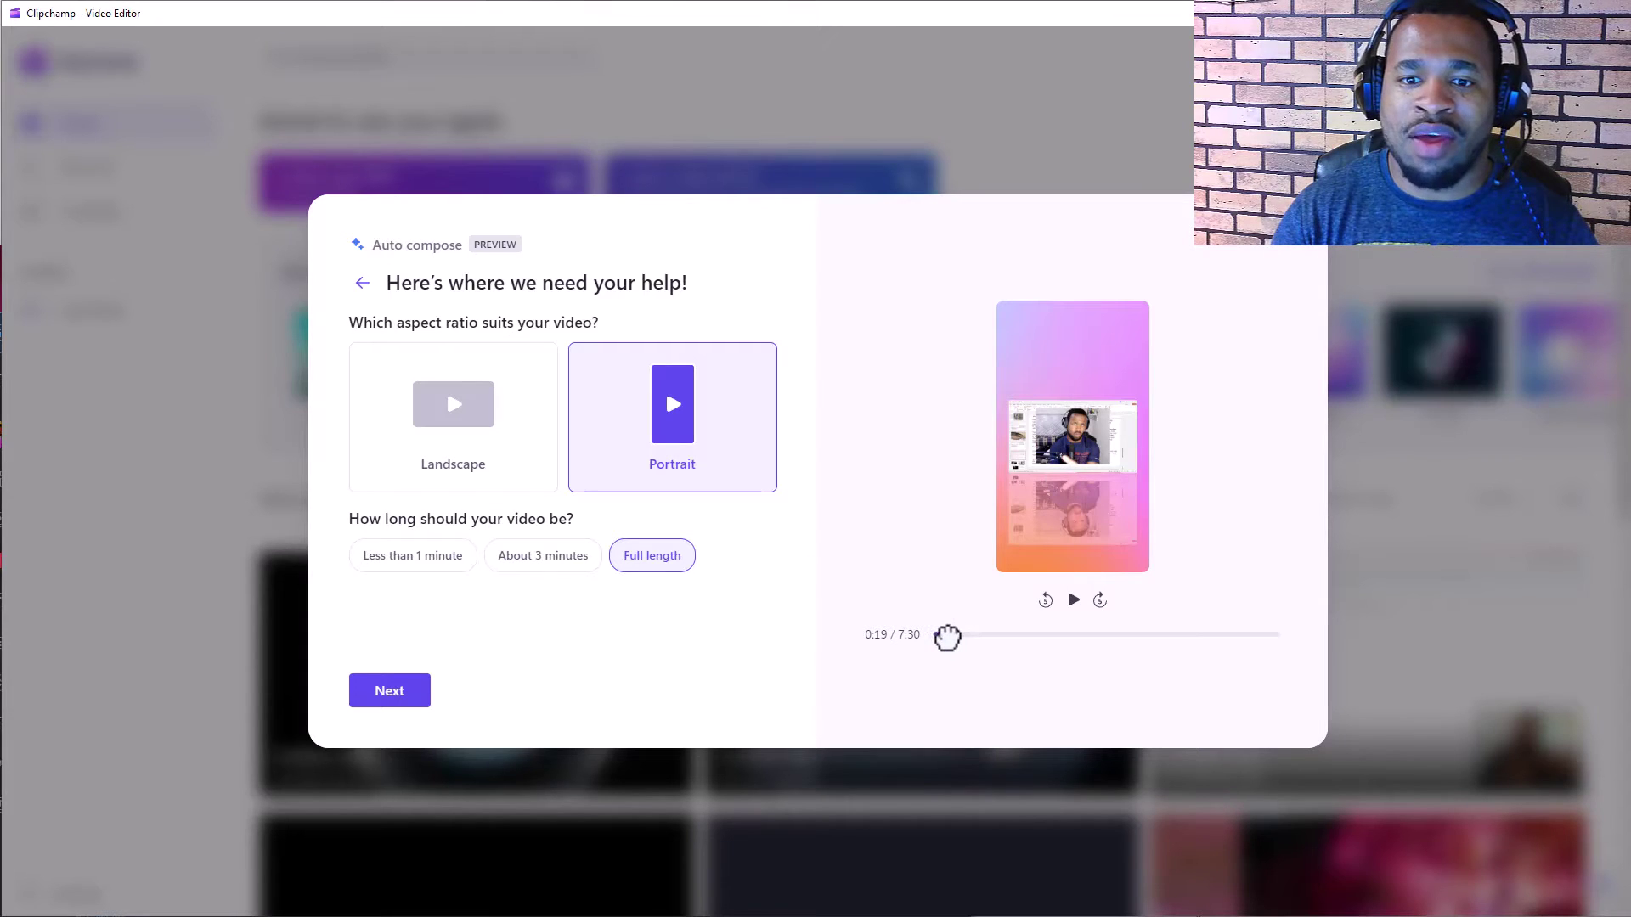
Rewind the preview and switch the aspect ratio back to Landscape.
left_click_drag(943, 635, 983, 637)
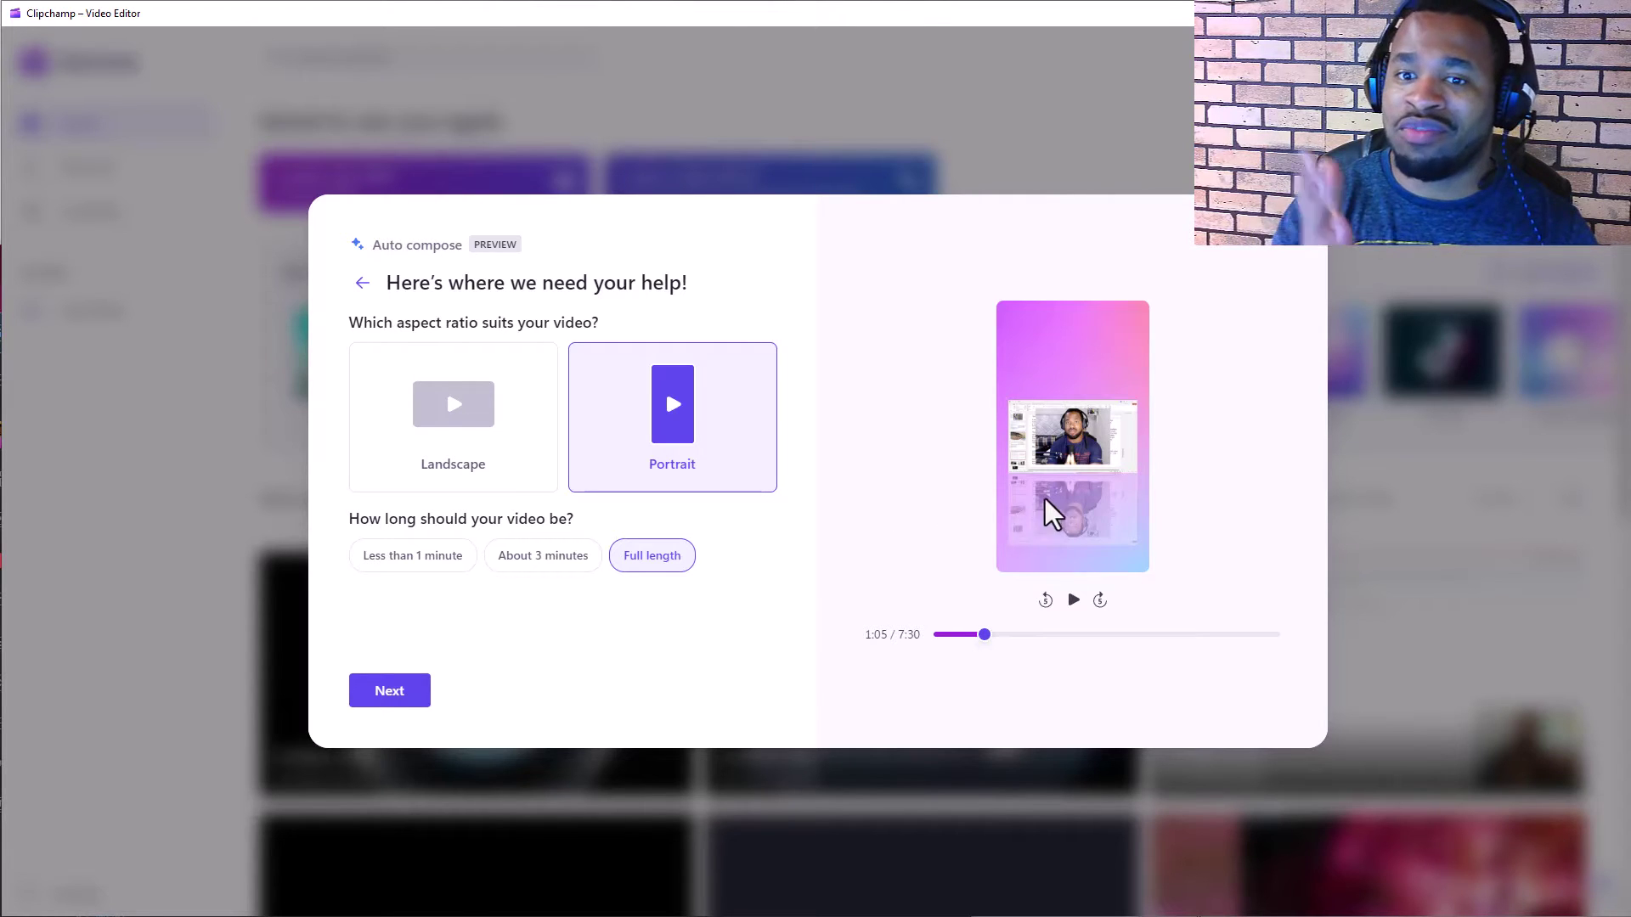
left_click(452, 416)
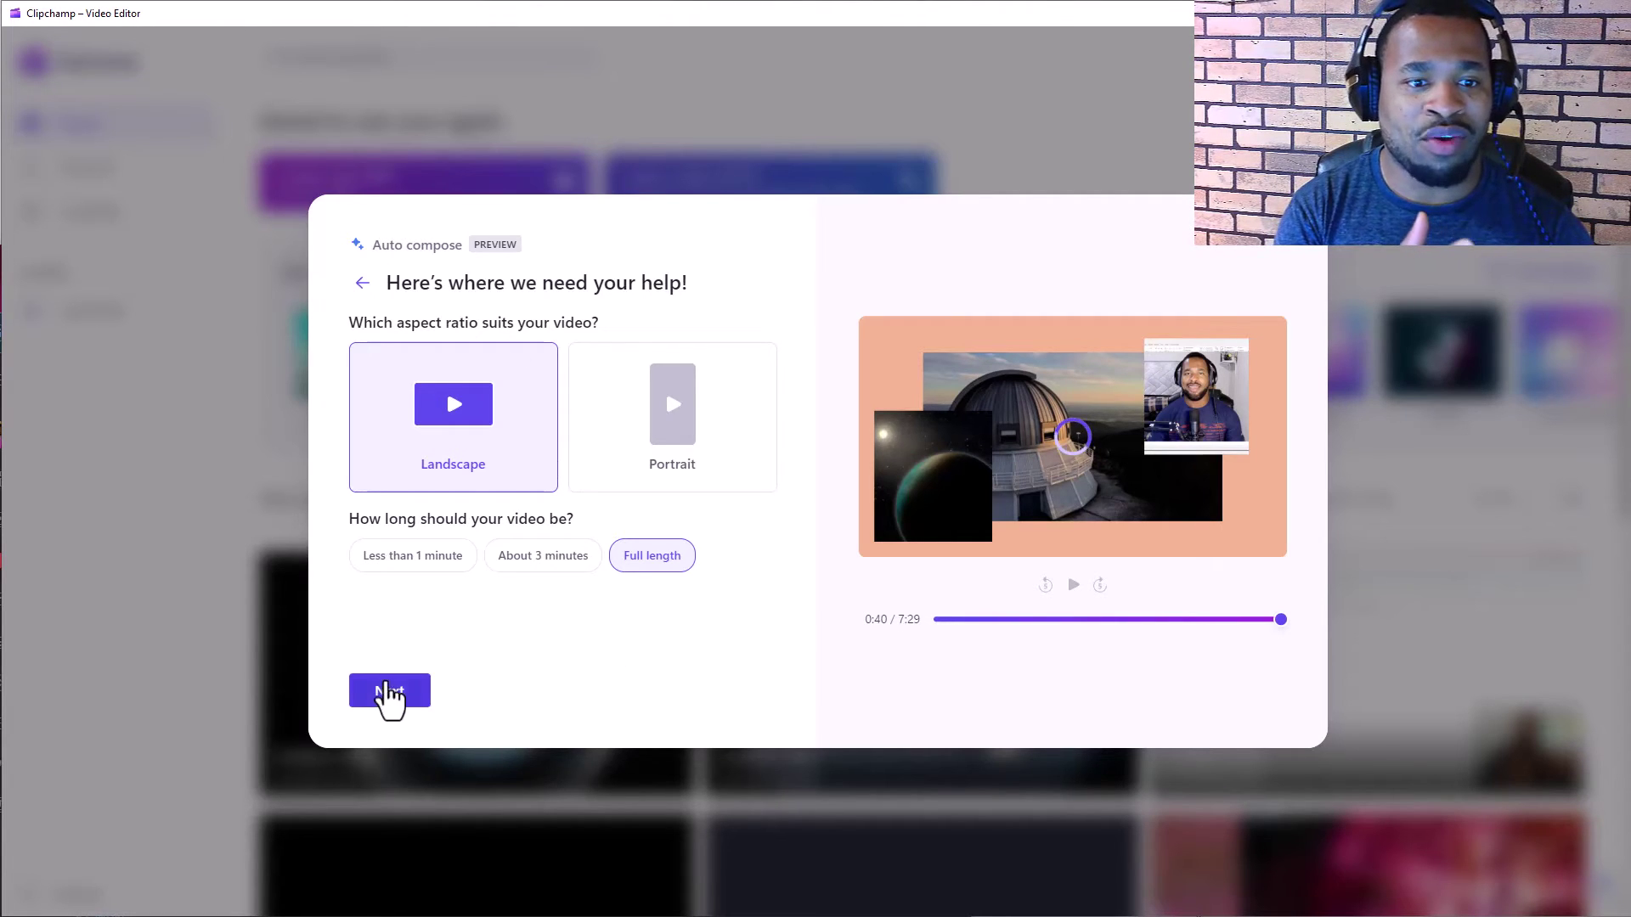
Keep Happy place as the music and change the font from Syne to Fugaz One.
left_click(389, 693)
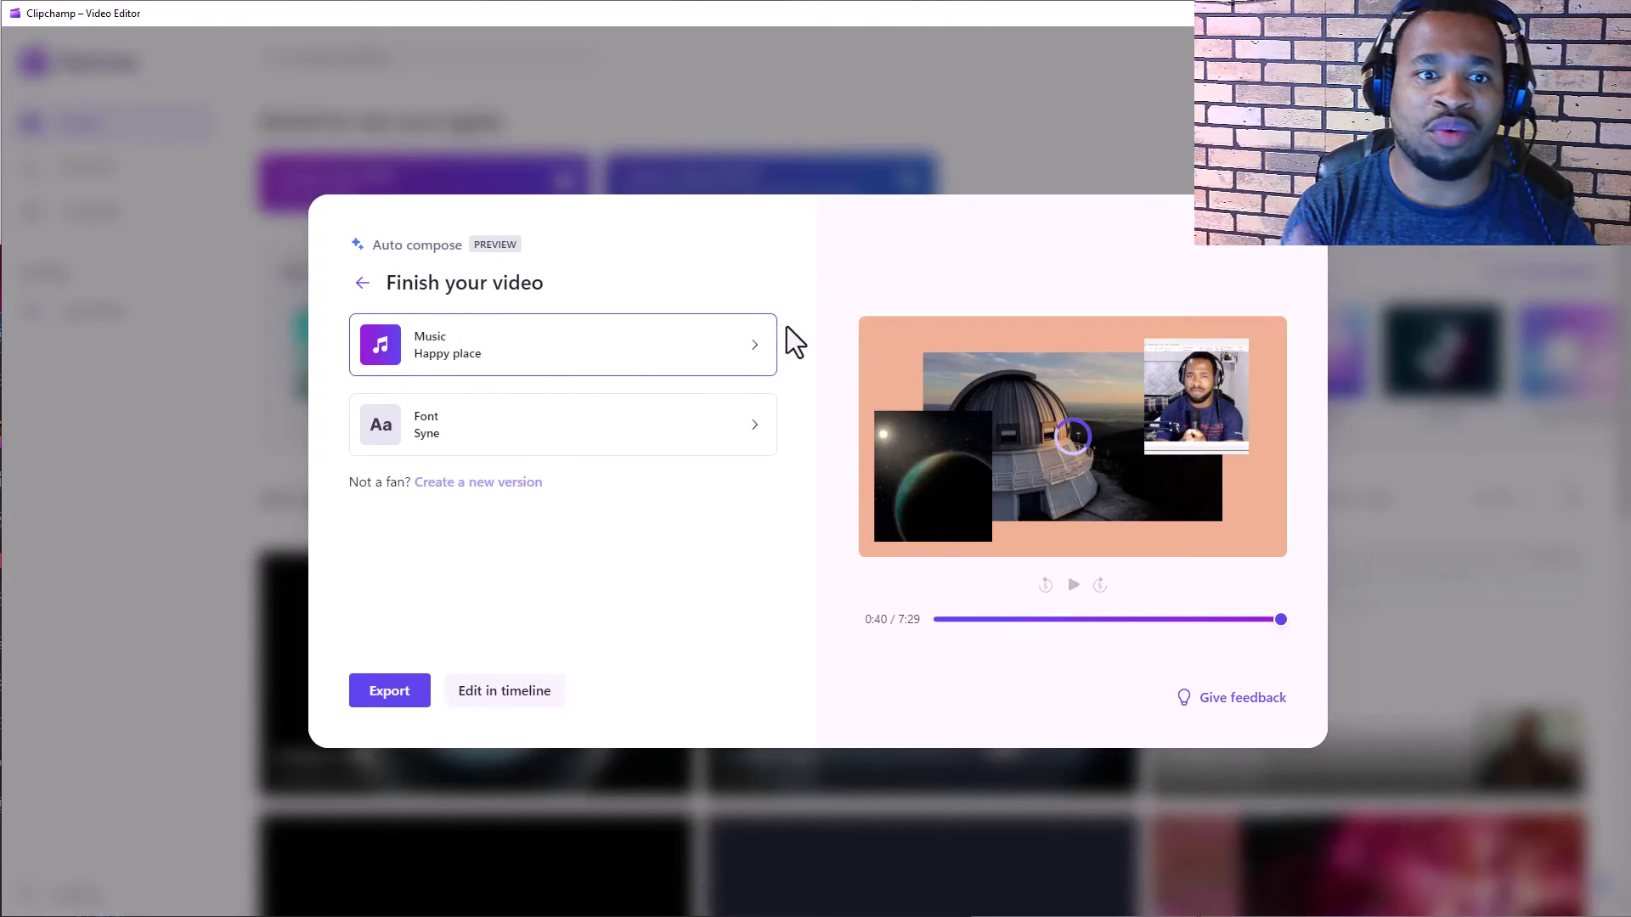
left_click(754, 360)
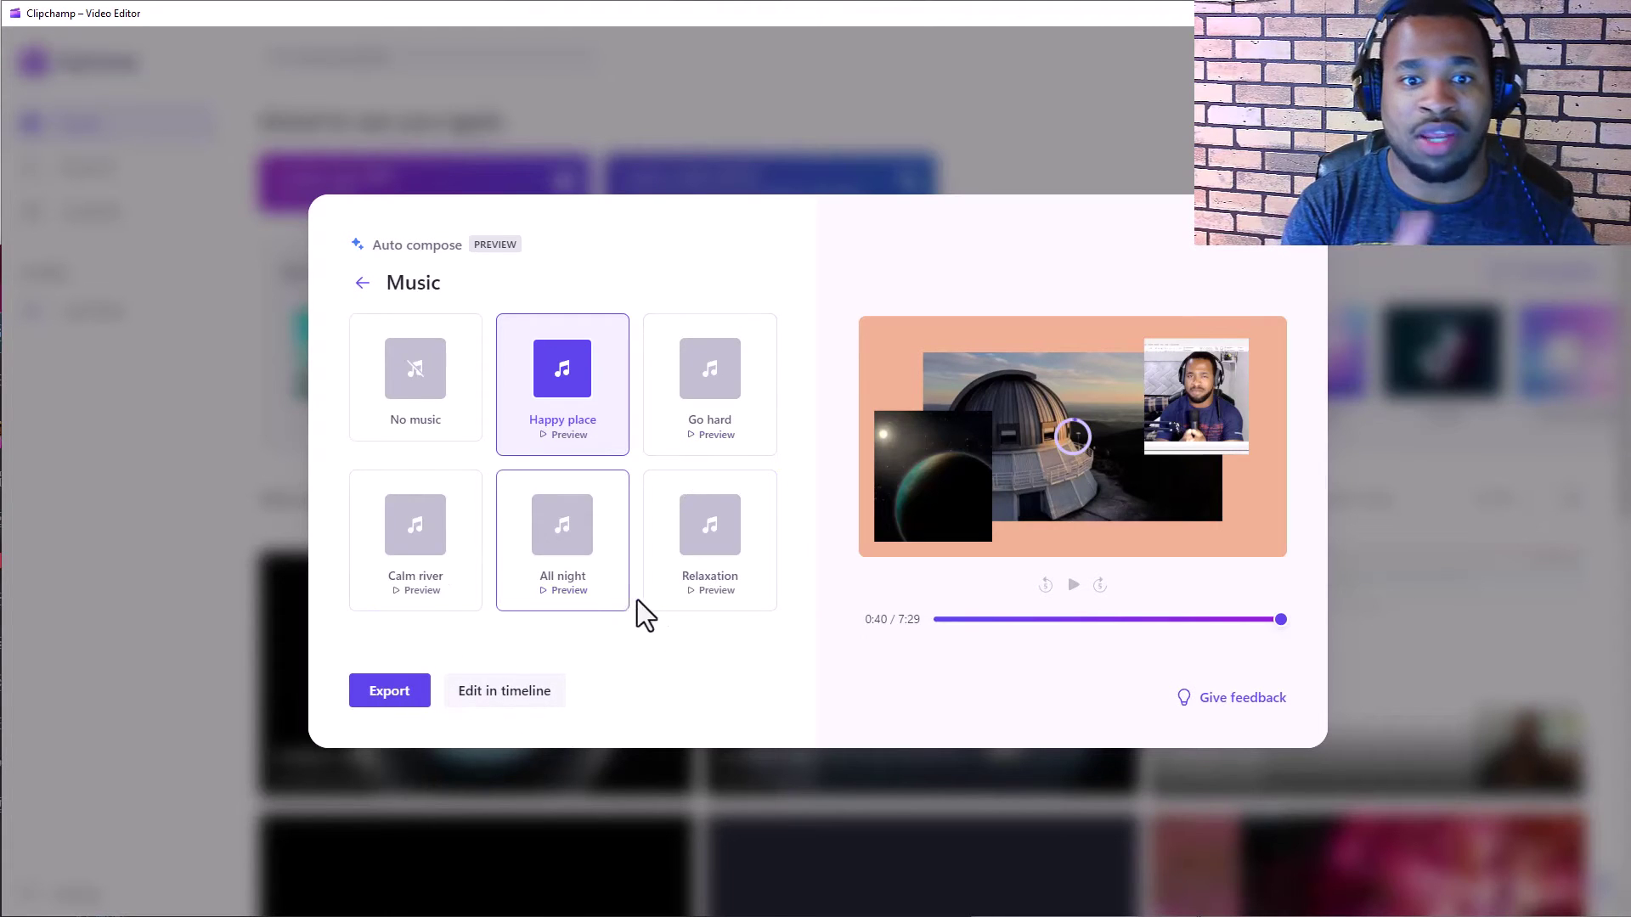
left_click(363, 286)
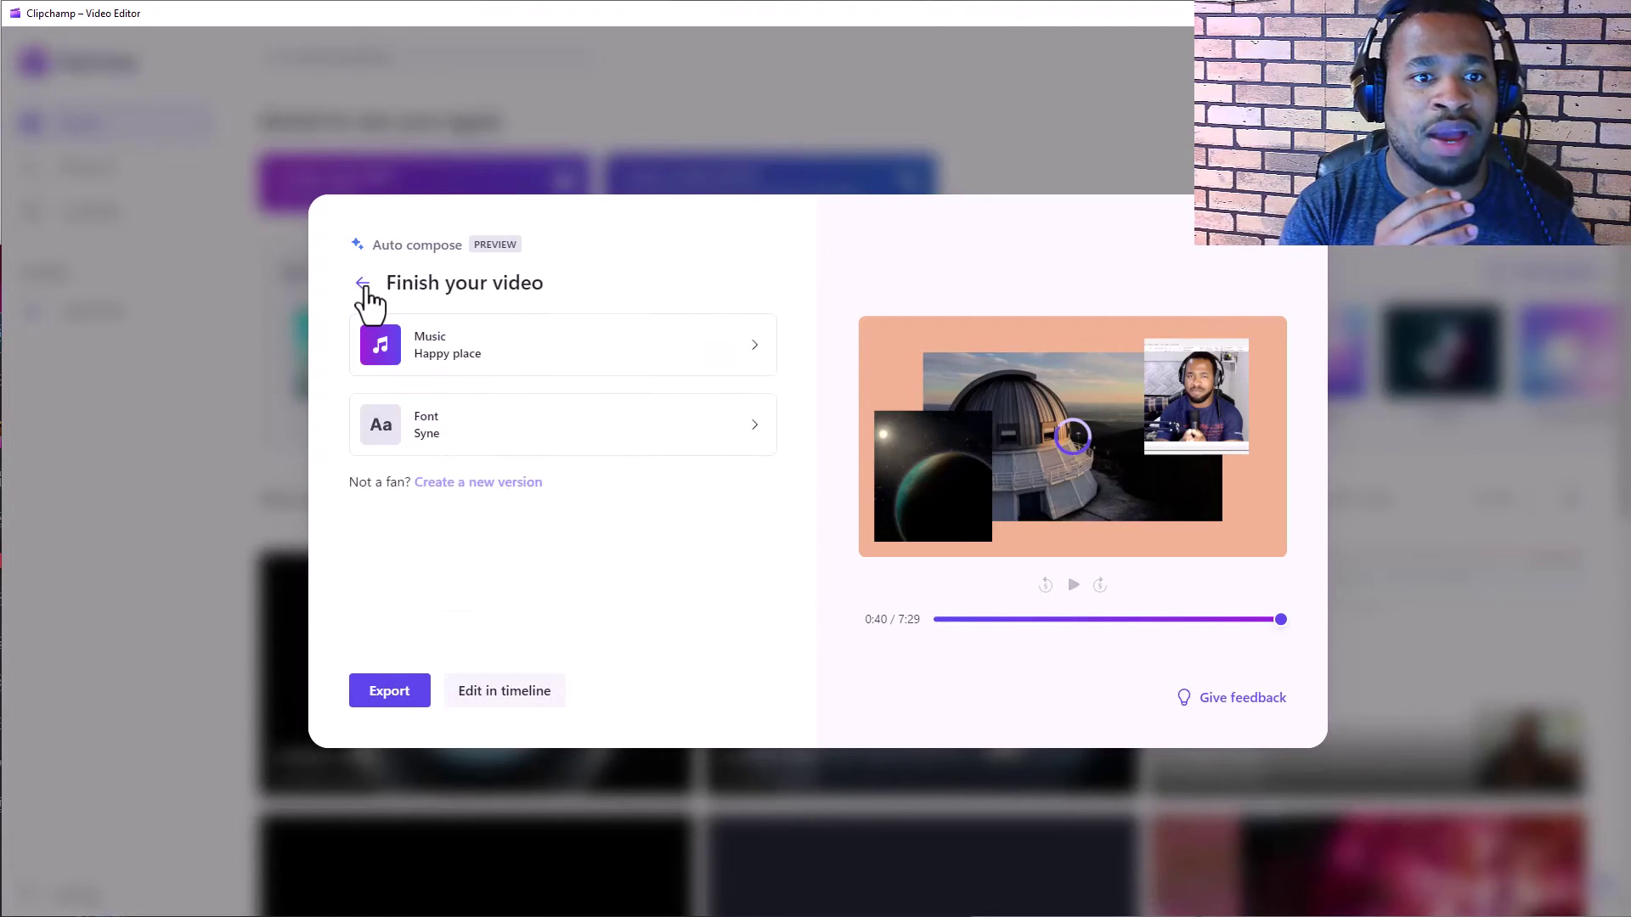
left_click(749, 441)
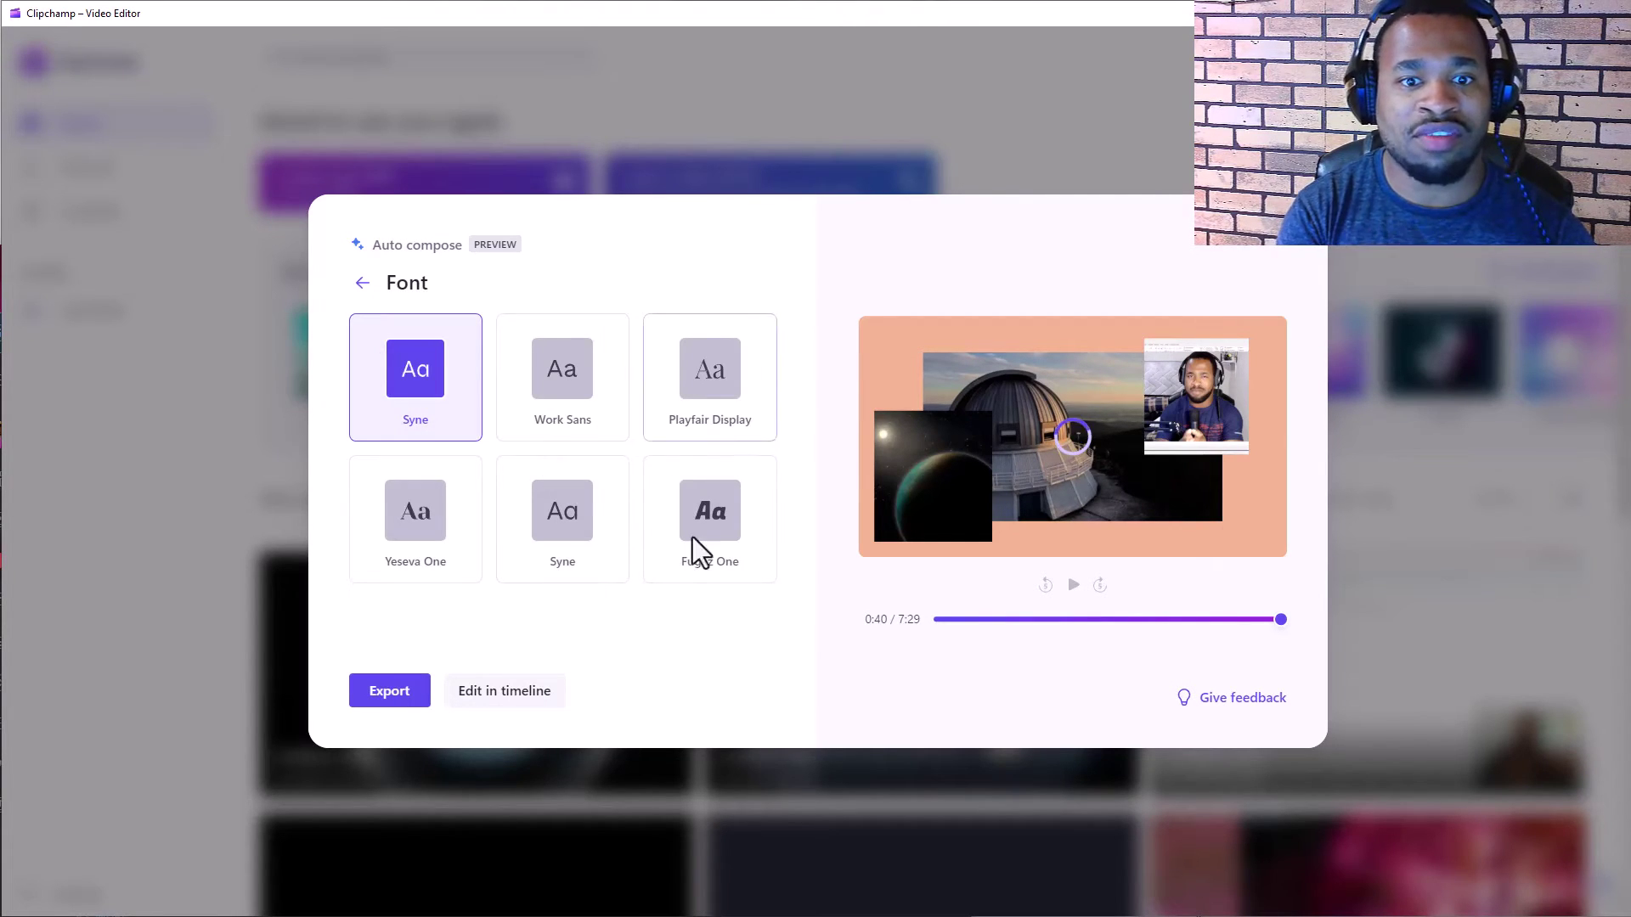
left_click(718, 534)
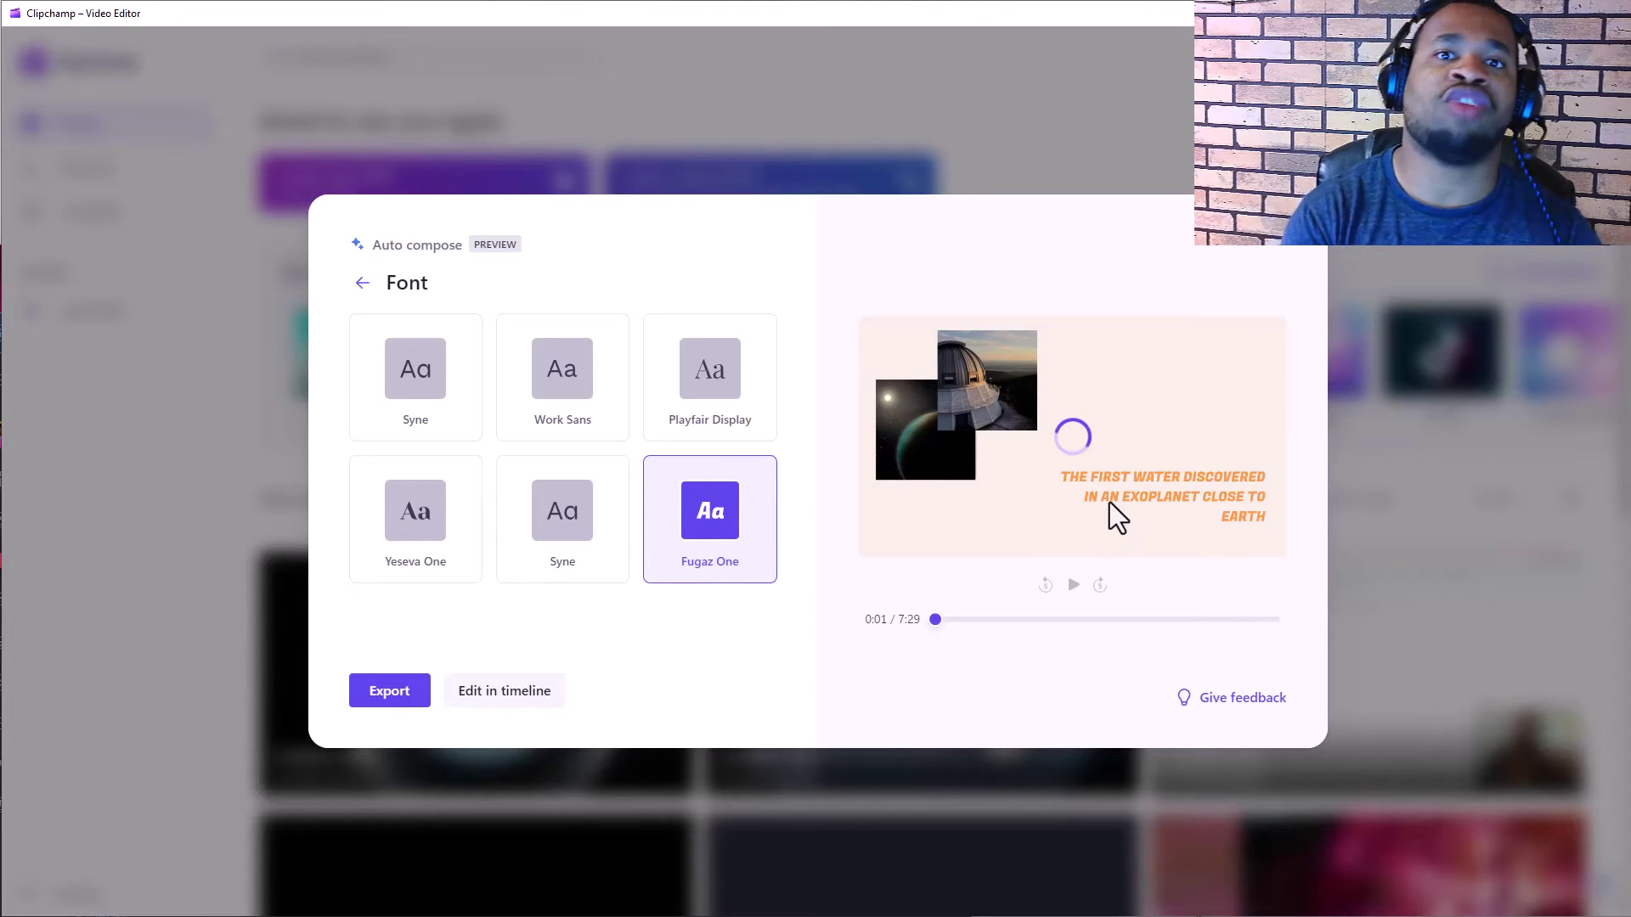
left_click(364, 285)
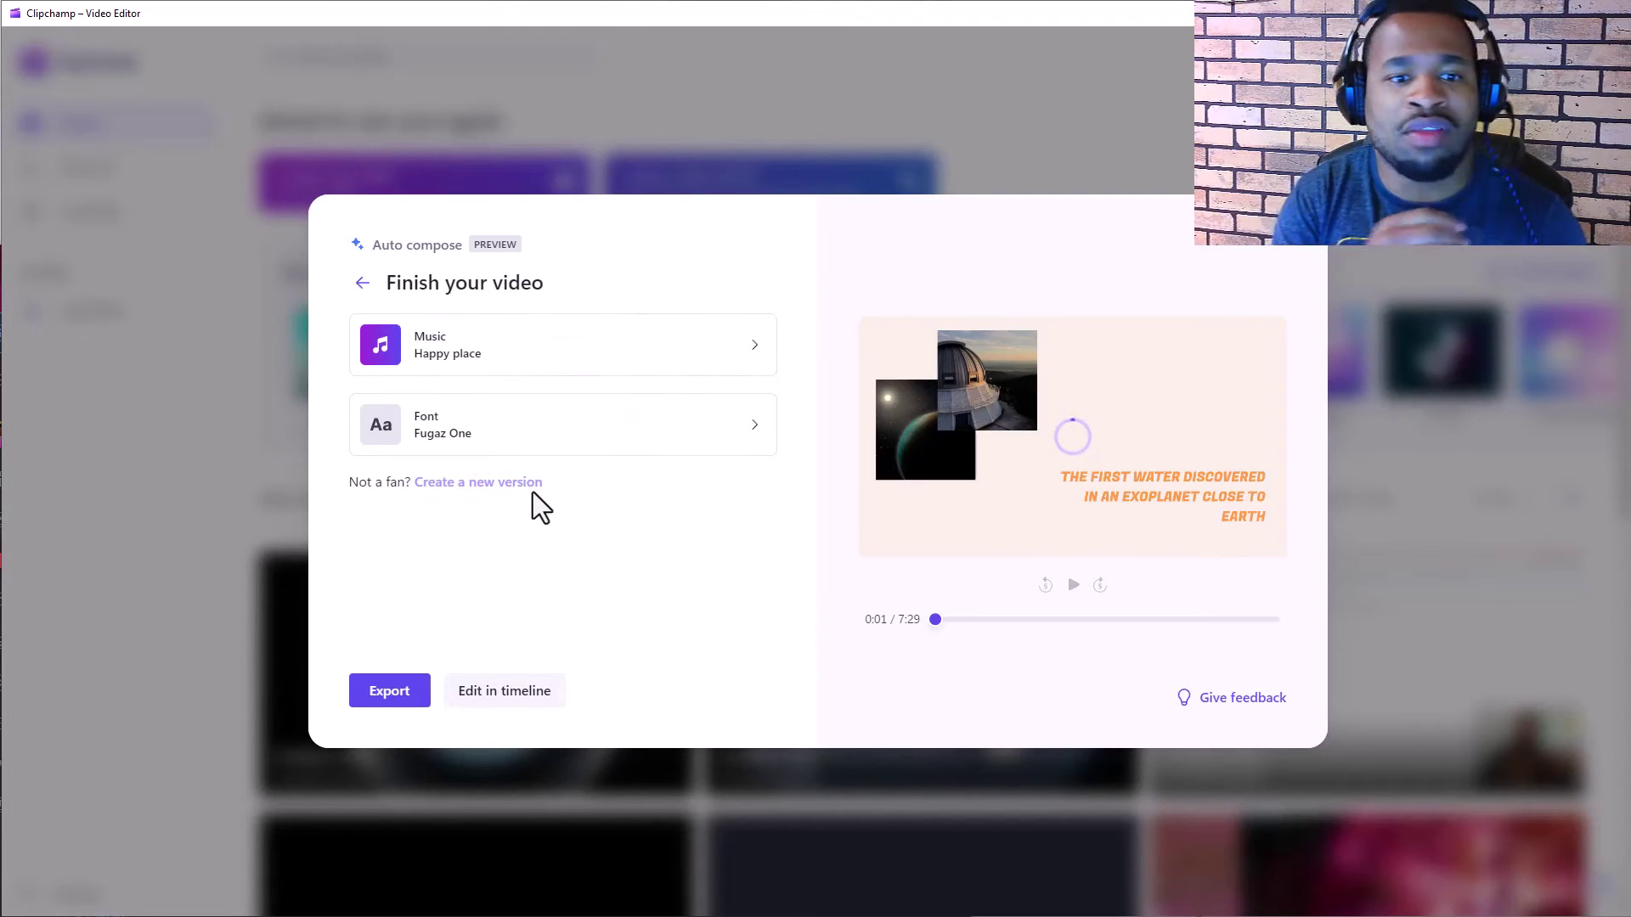
Open the composed video in the timeline editor as 'The First Water Discovered'.
left_click(509, 693)
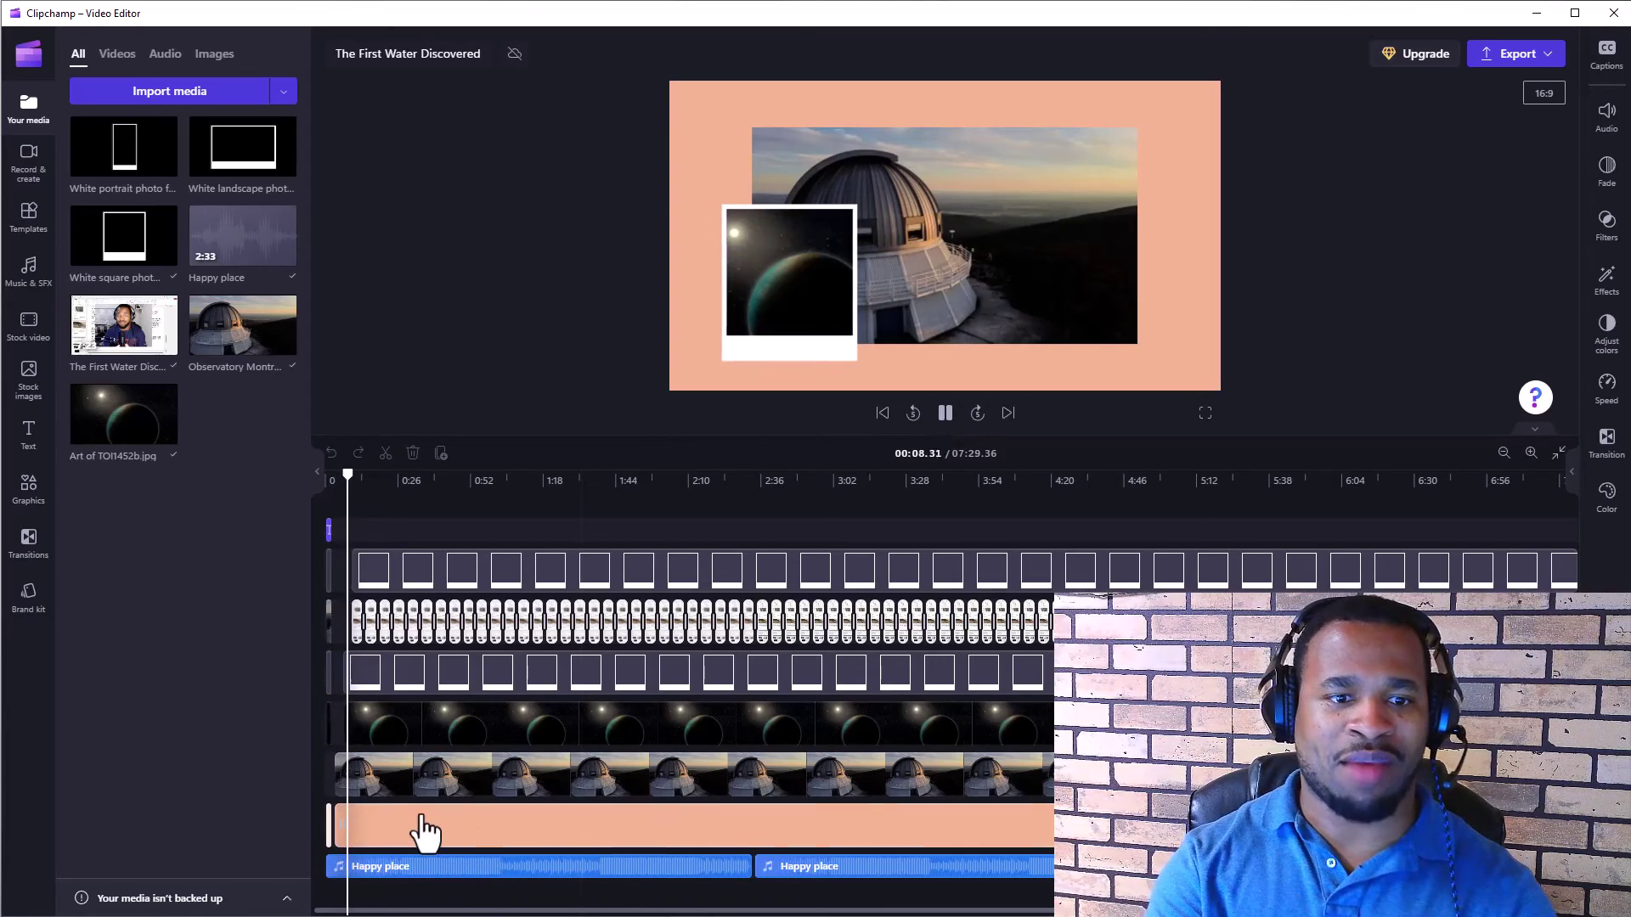
Inspect the peach background clip's colour and fade settings.
left_click(434, 837)
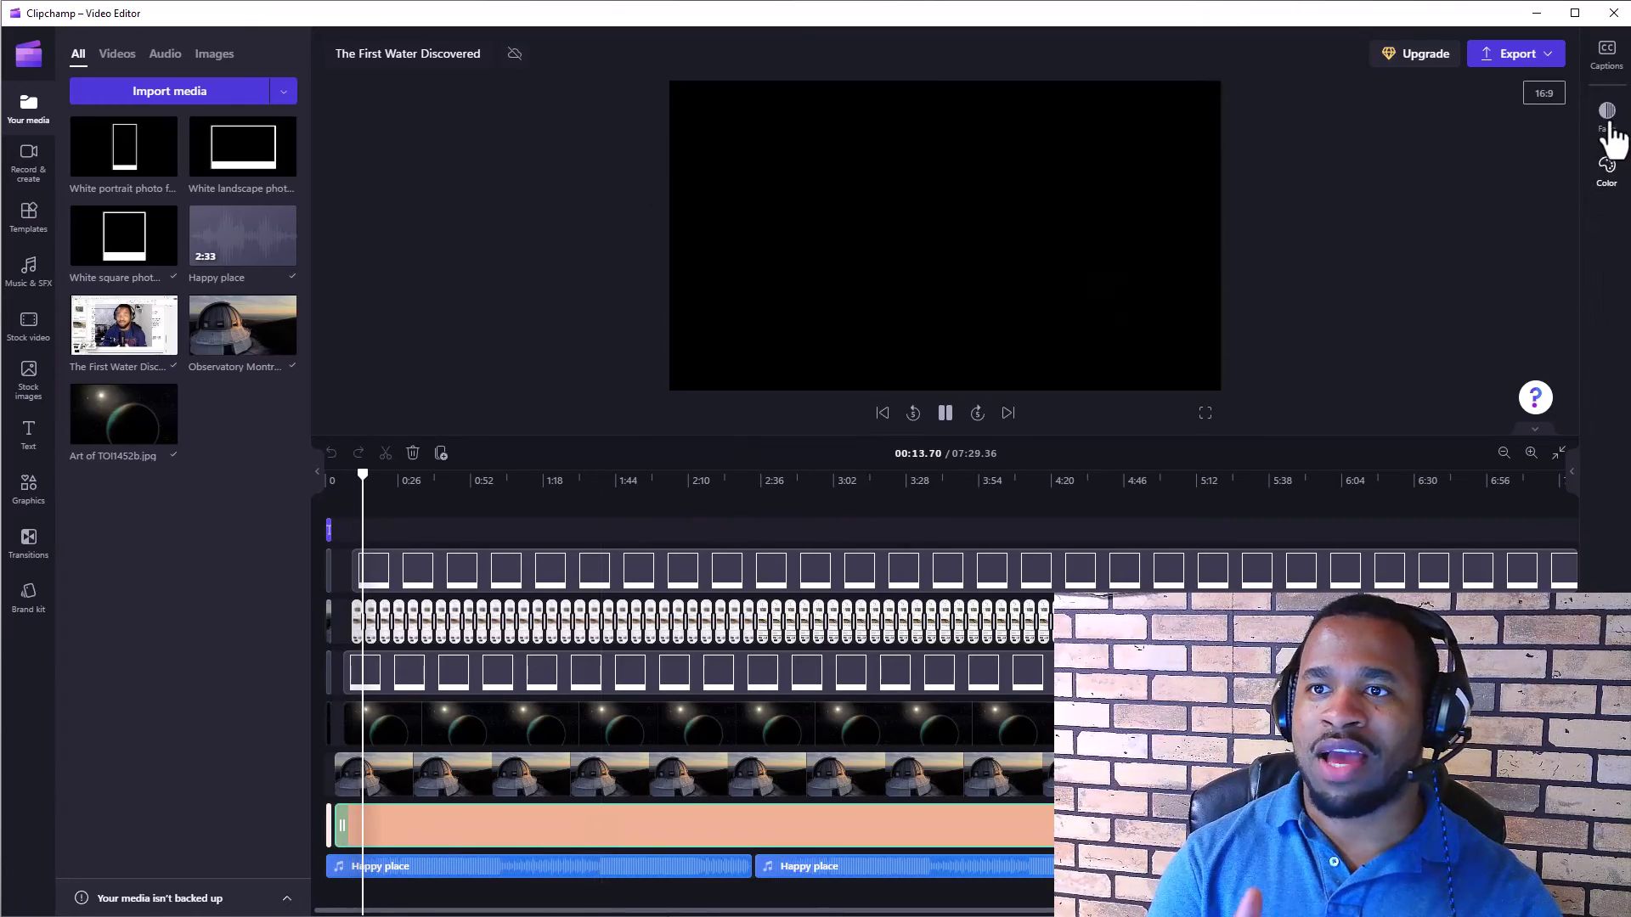
left_click(1608, 178)
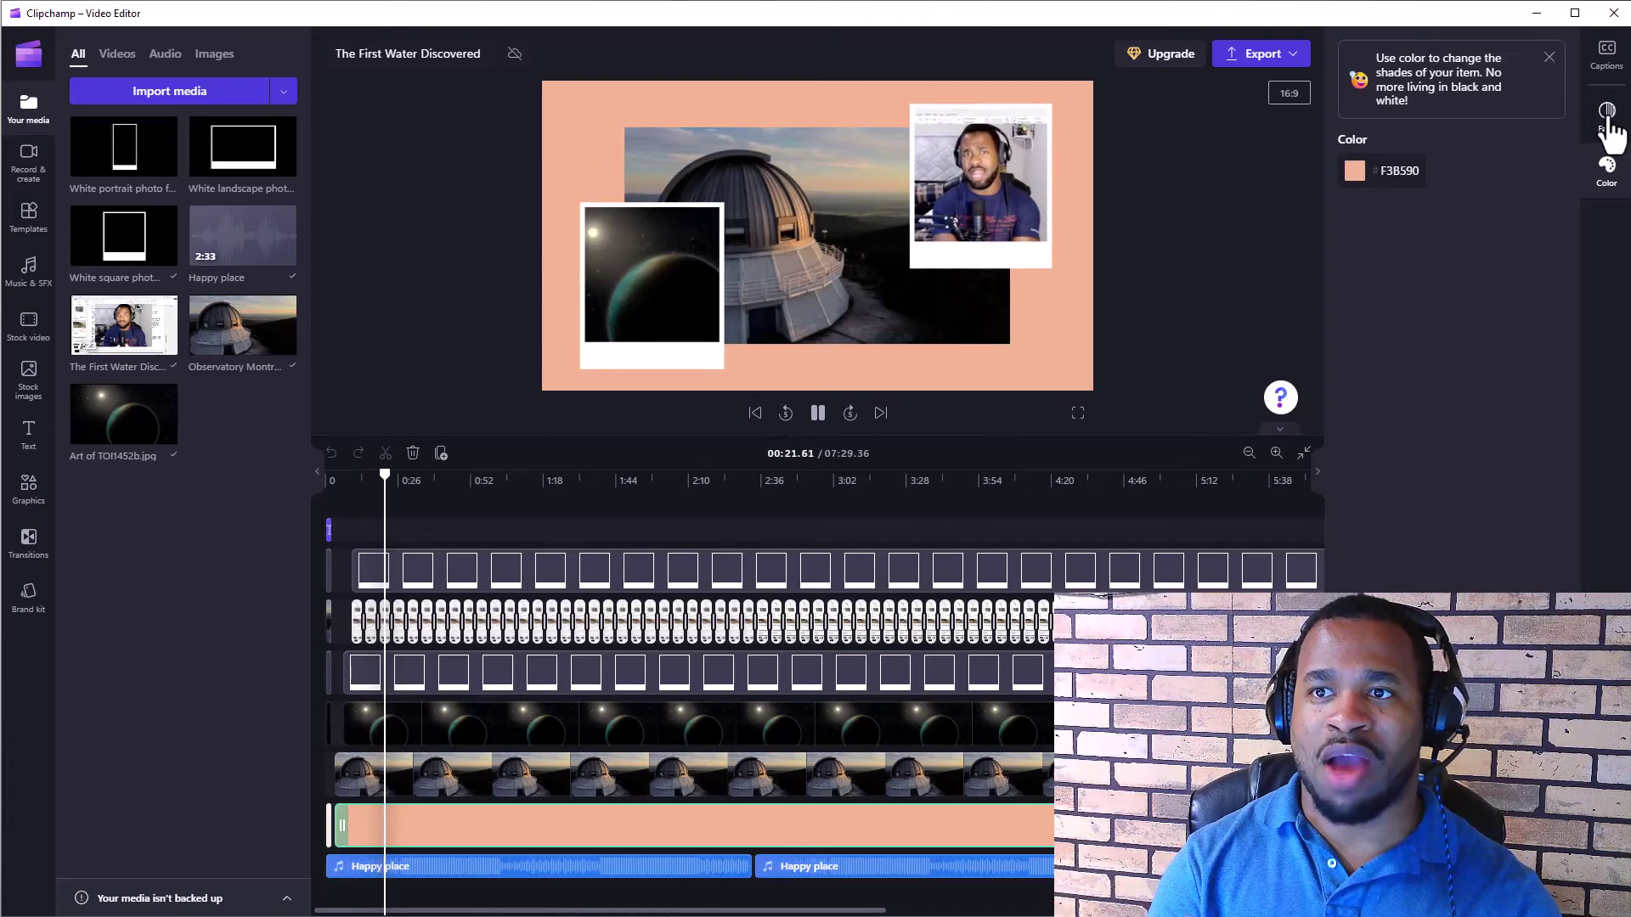
left_click(1606, 117)
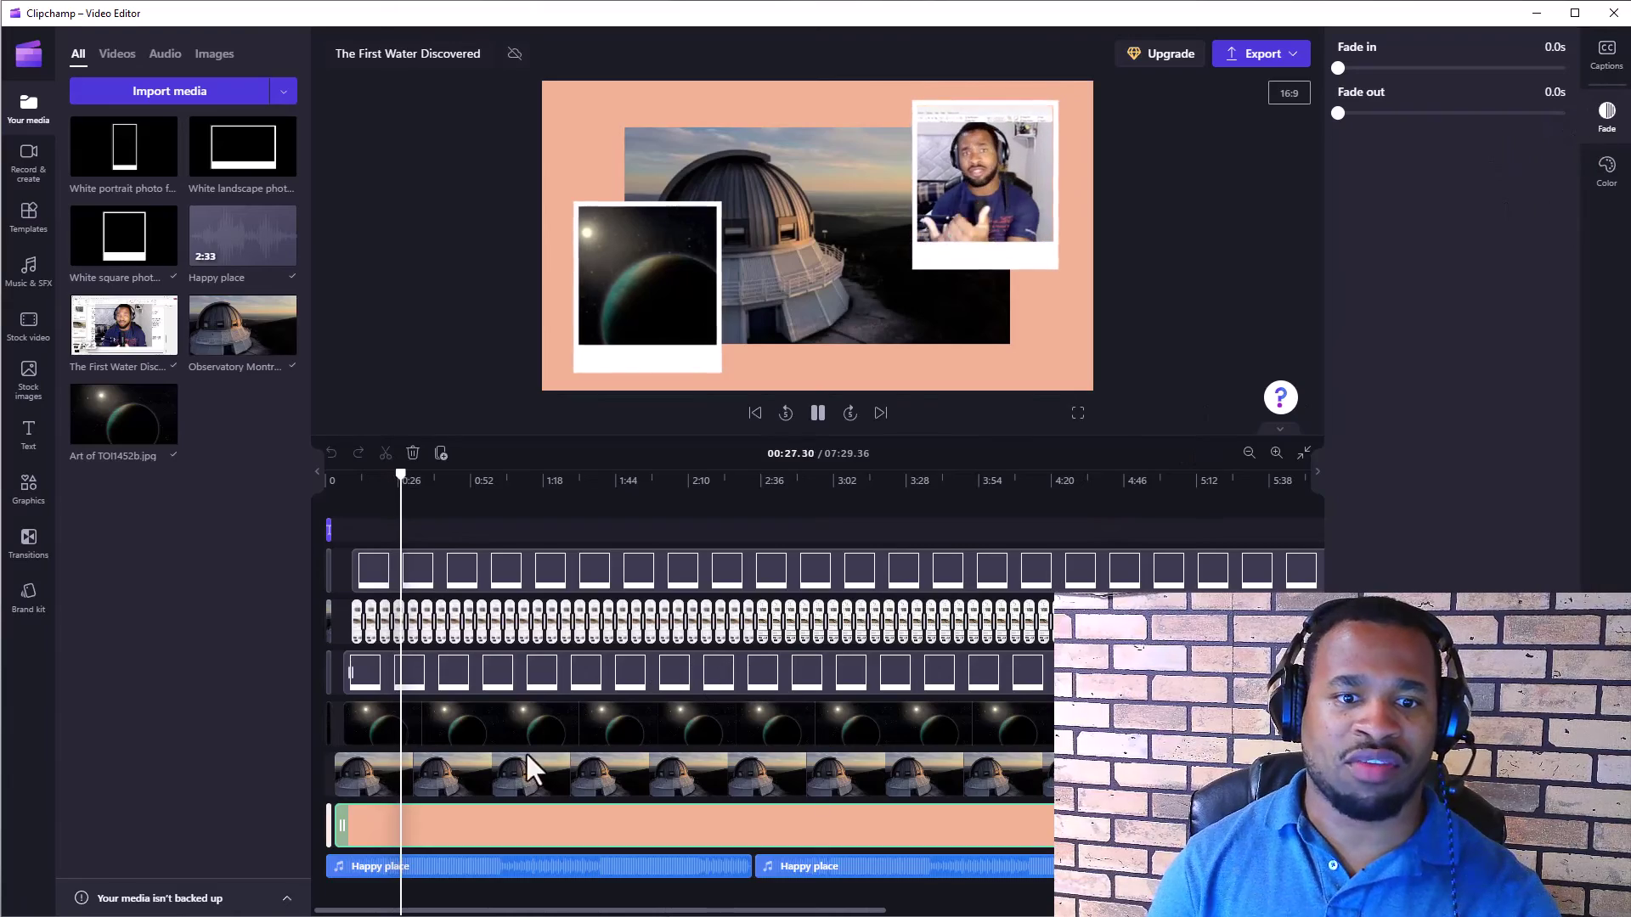
Select the white photo-frame clip on track 3 to view its 0.0s fade-in and fade-out.
left_click(575, 663)
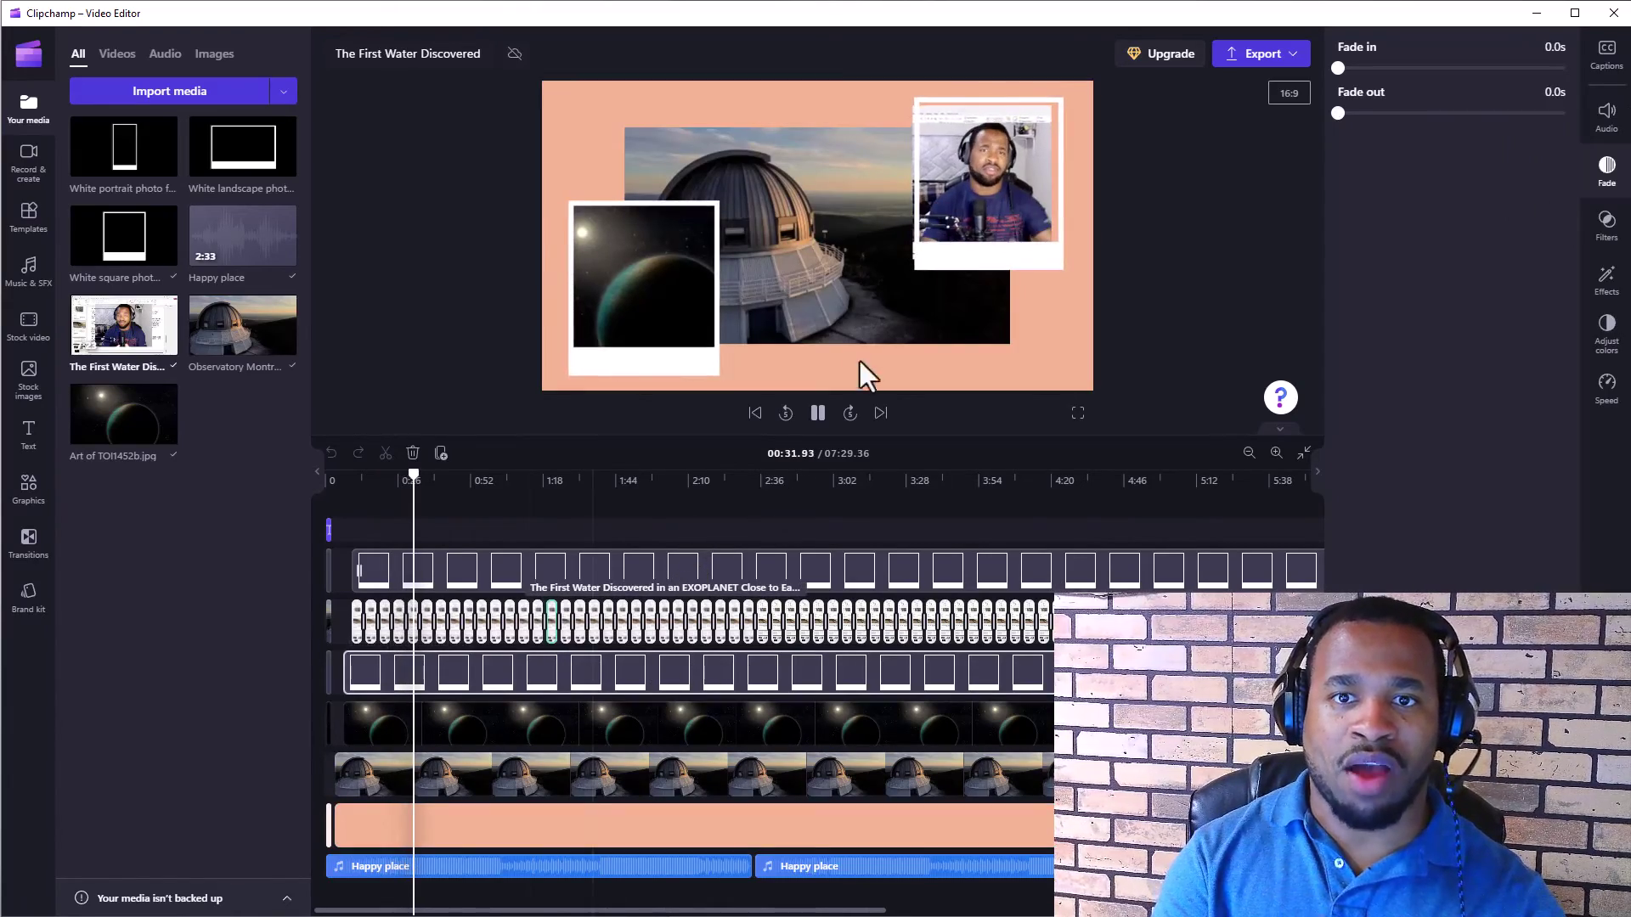
mouse_move(129, 228)
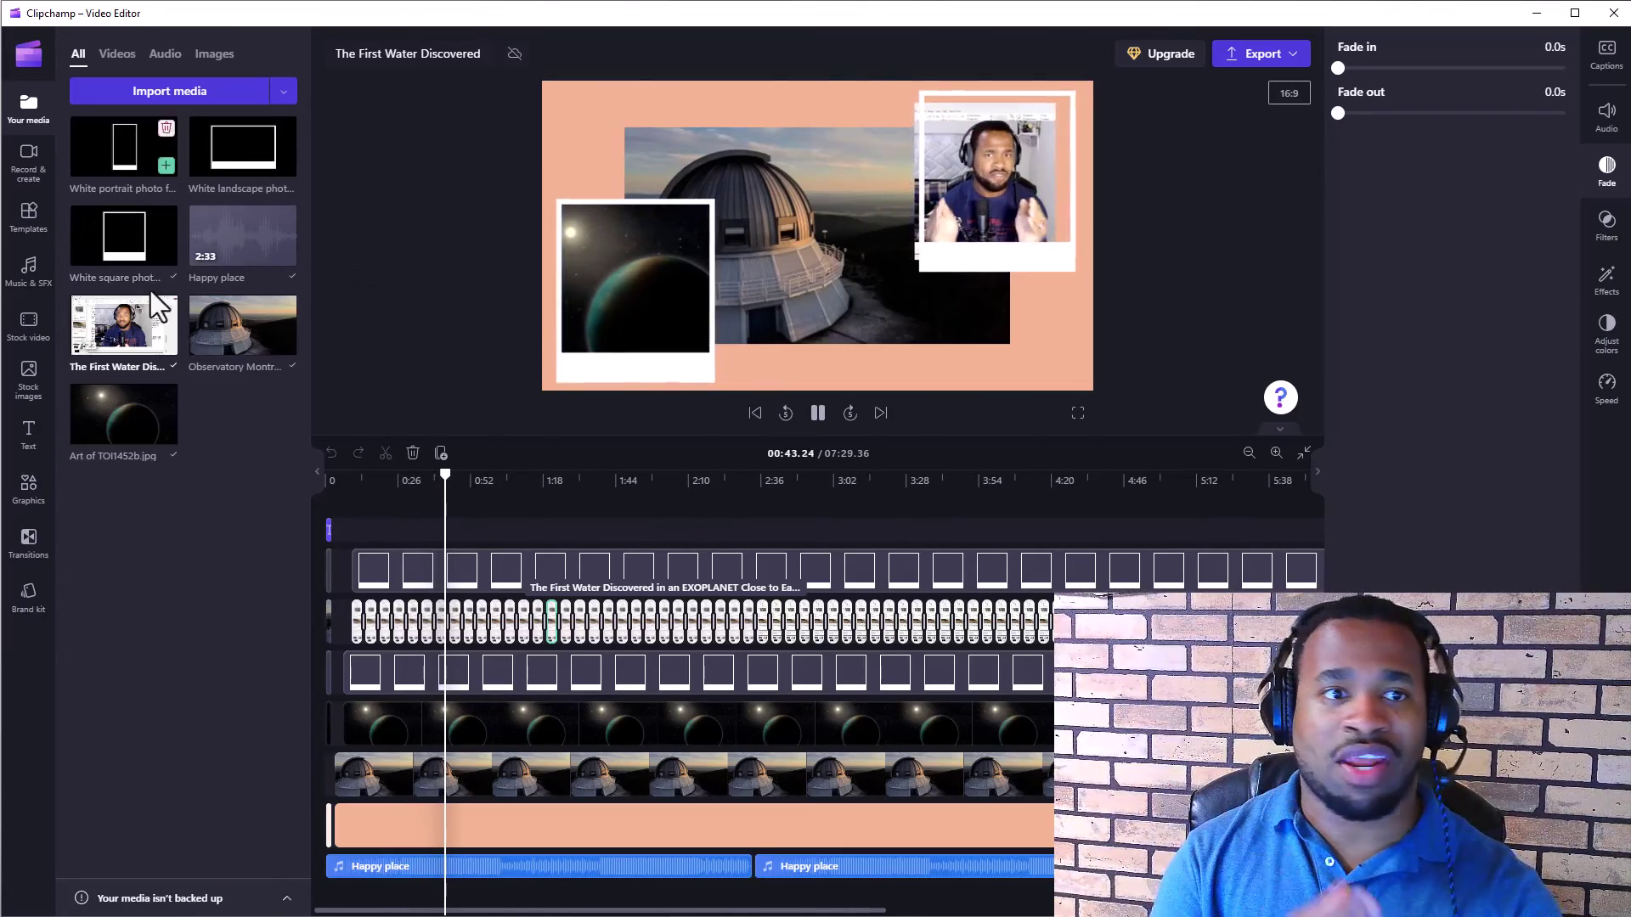
mouse_move(136, 378)
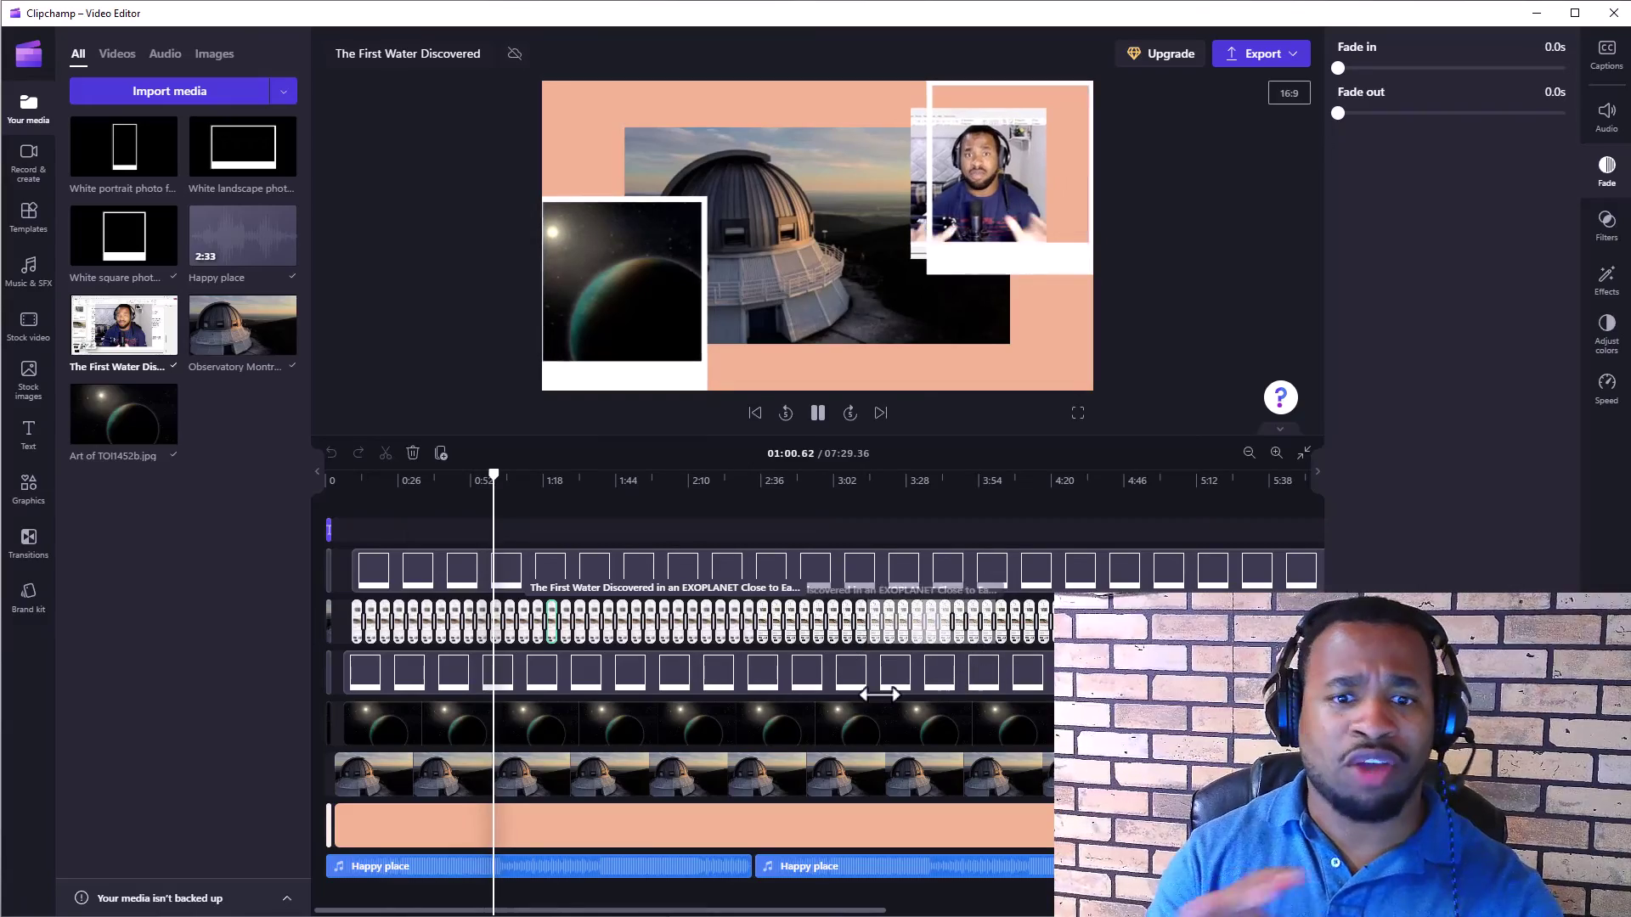
Inspect the planet image clip's filters, effects and colour adjustments, blend mode Normal.
left_click(675, 731)
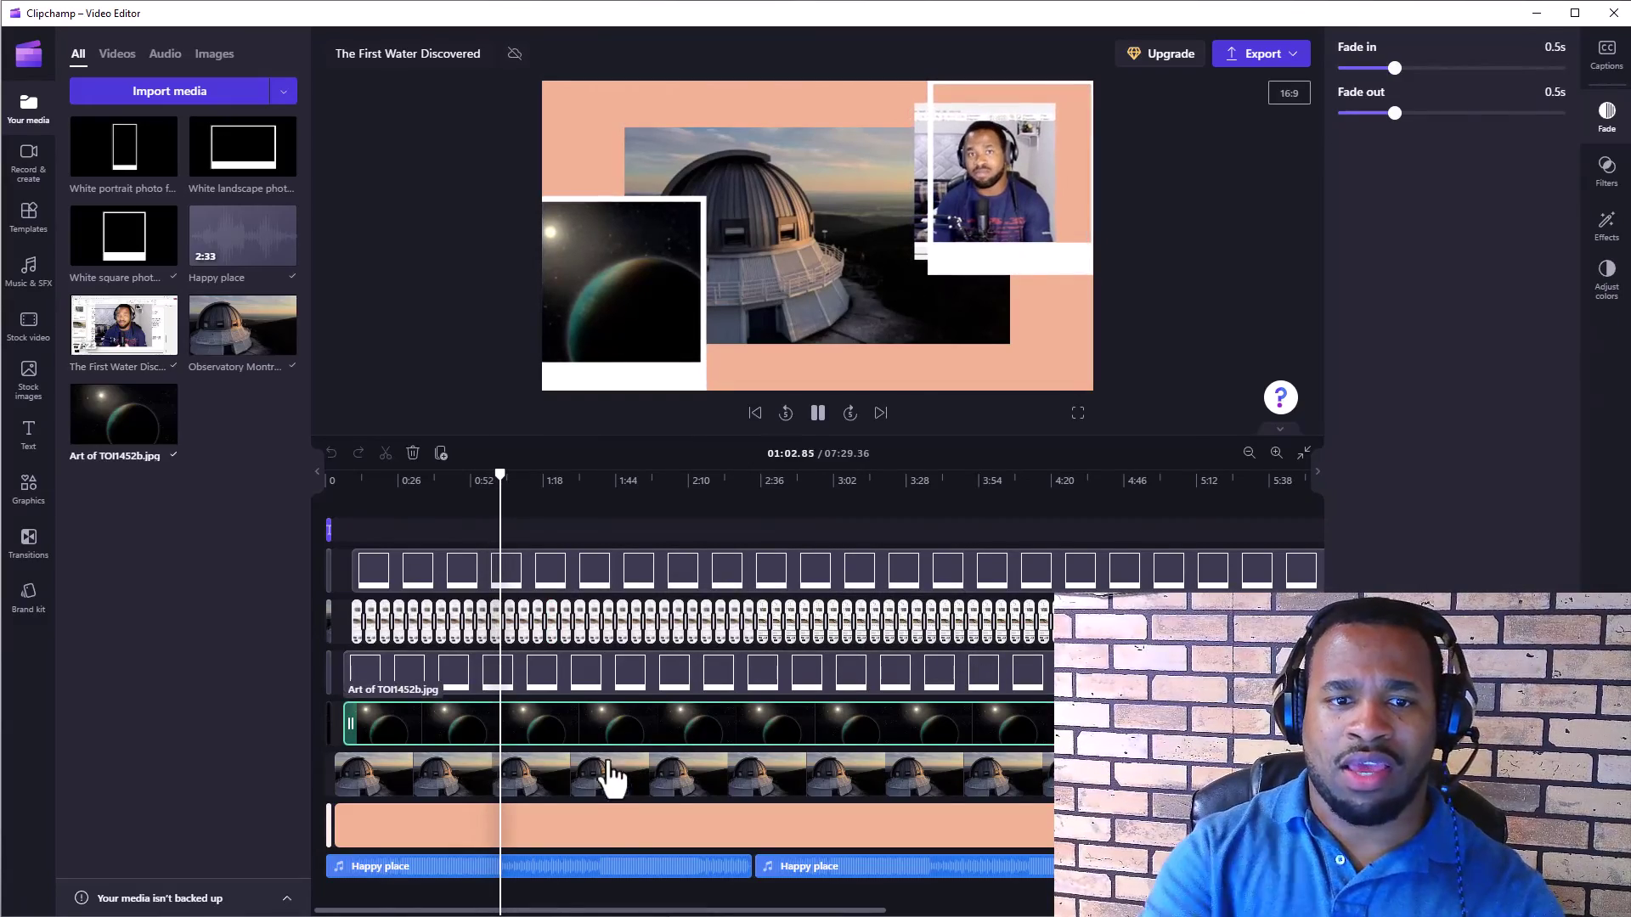
left_click(1605, 170)
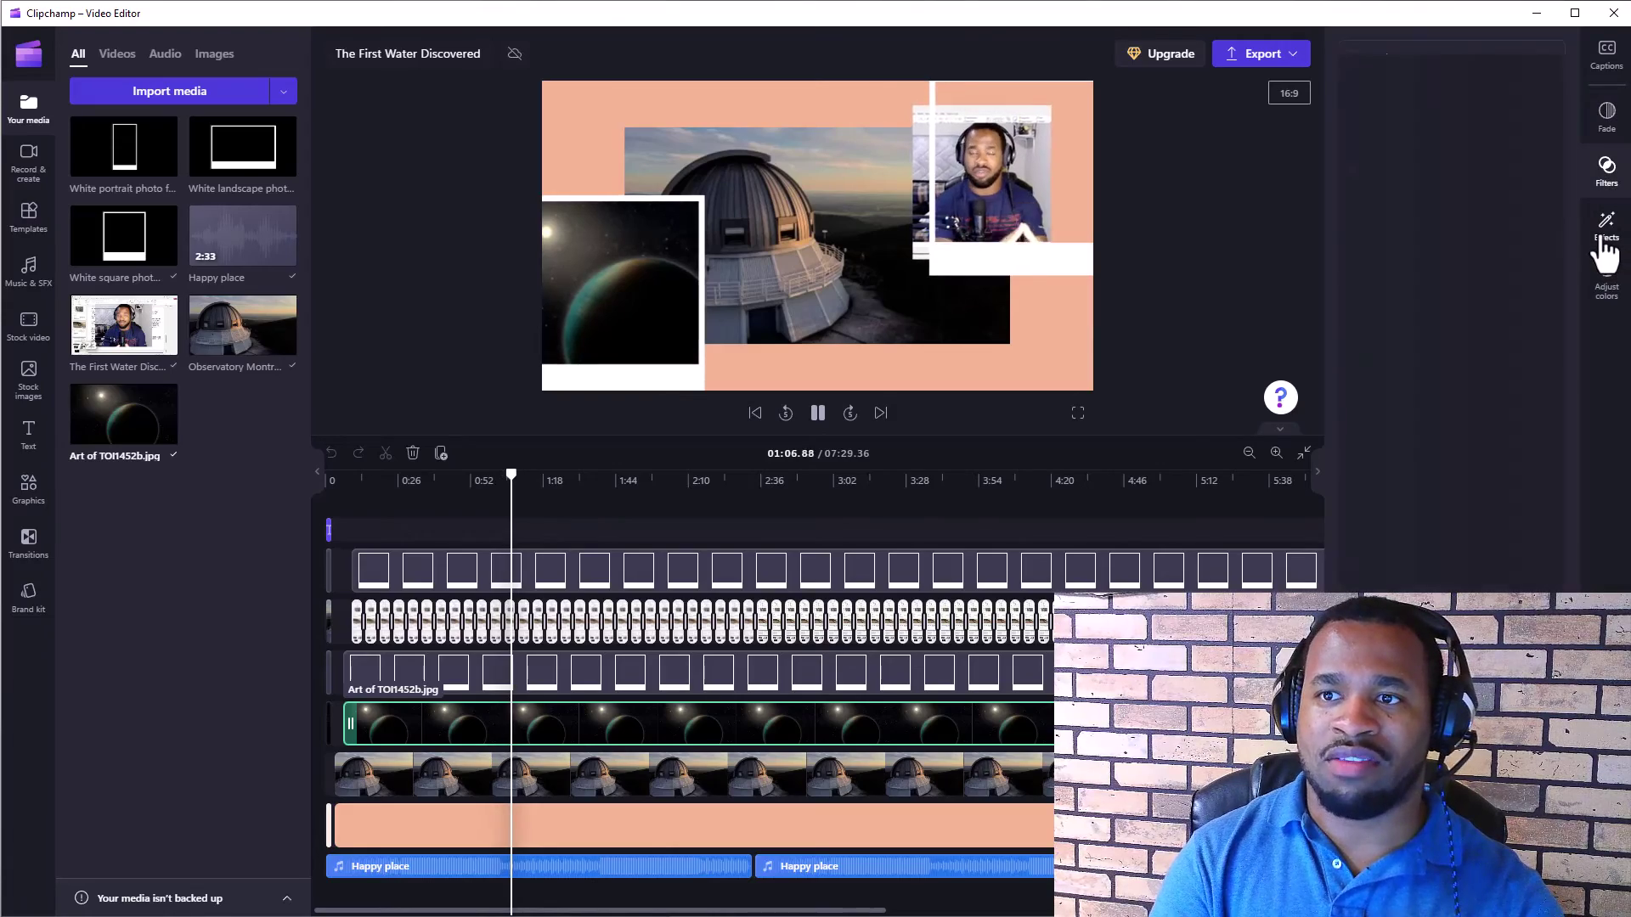
left_click(1606, 242)
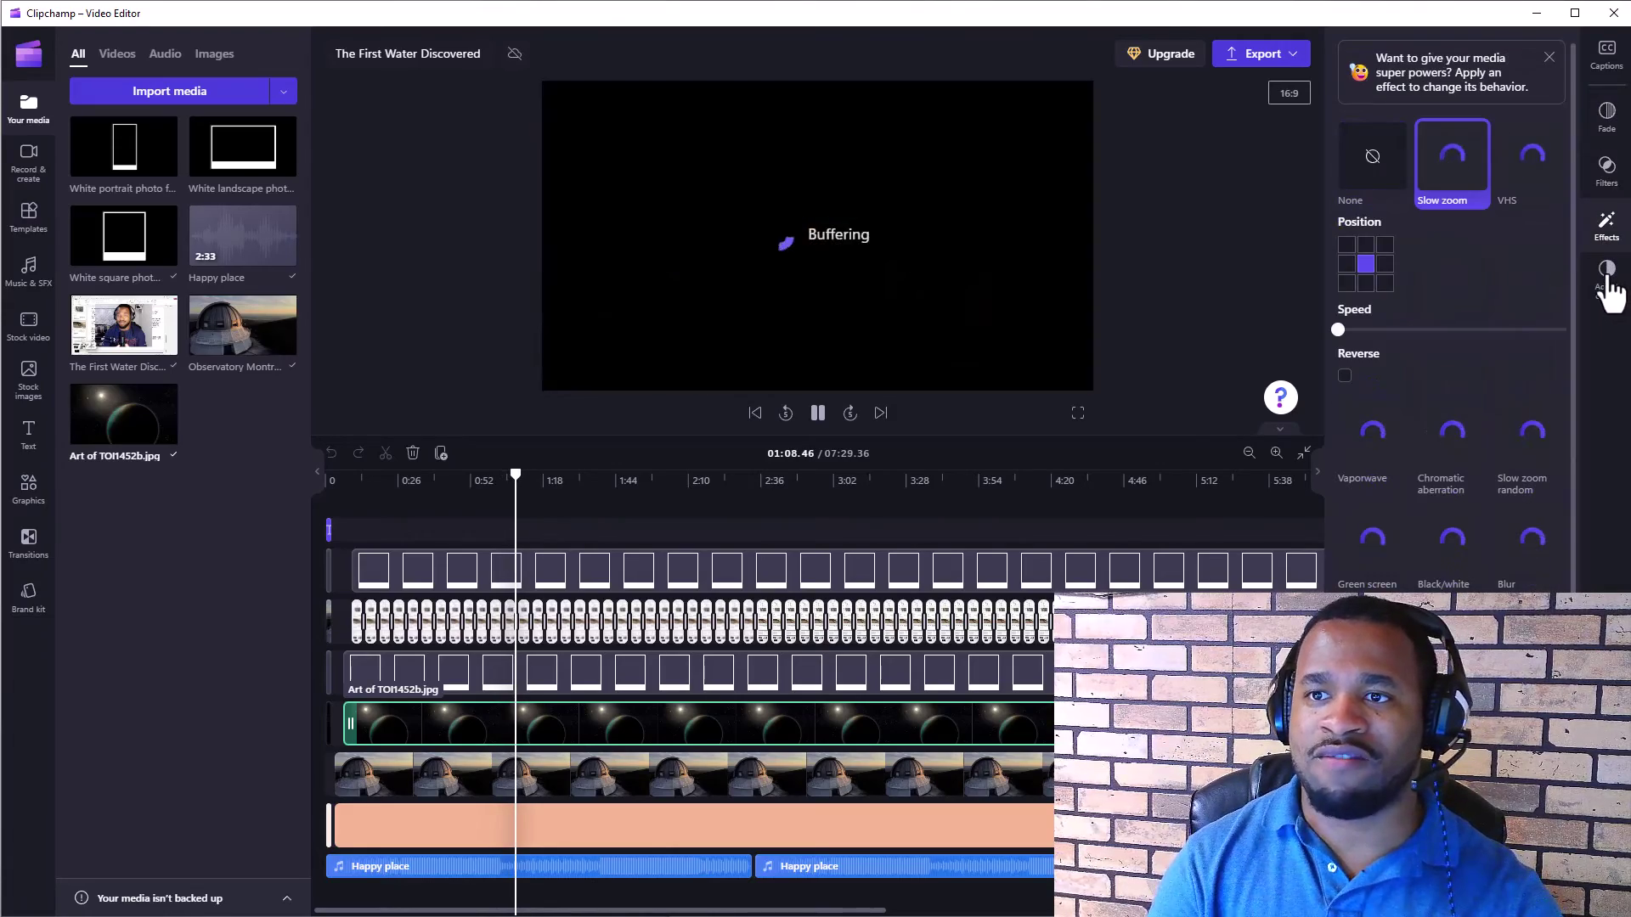
left_click(1607, 285)
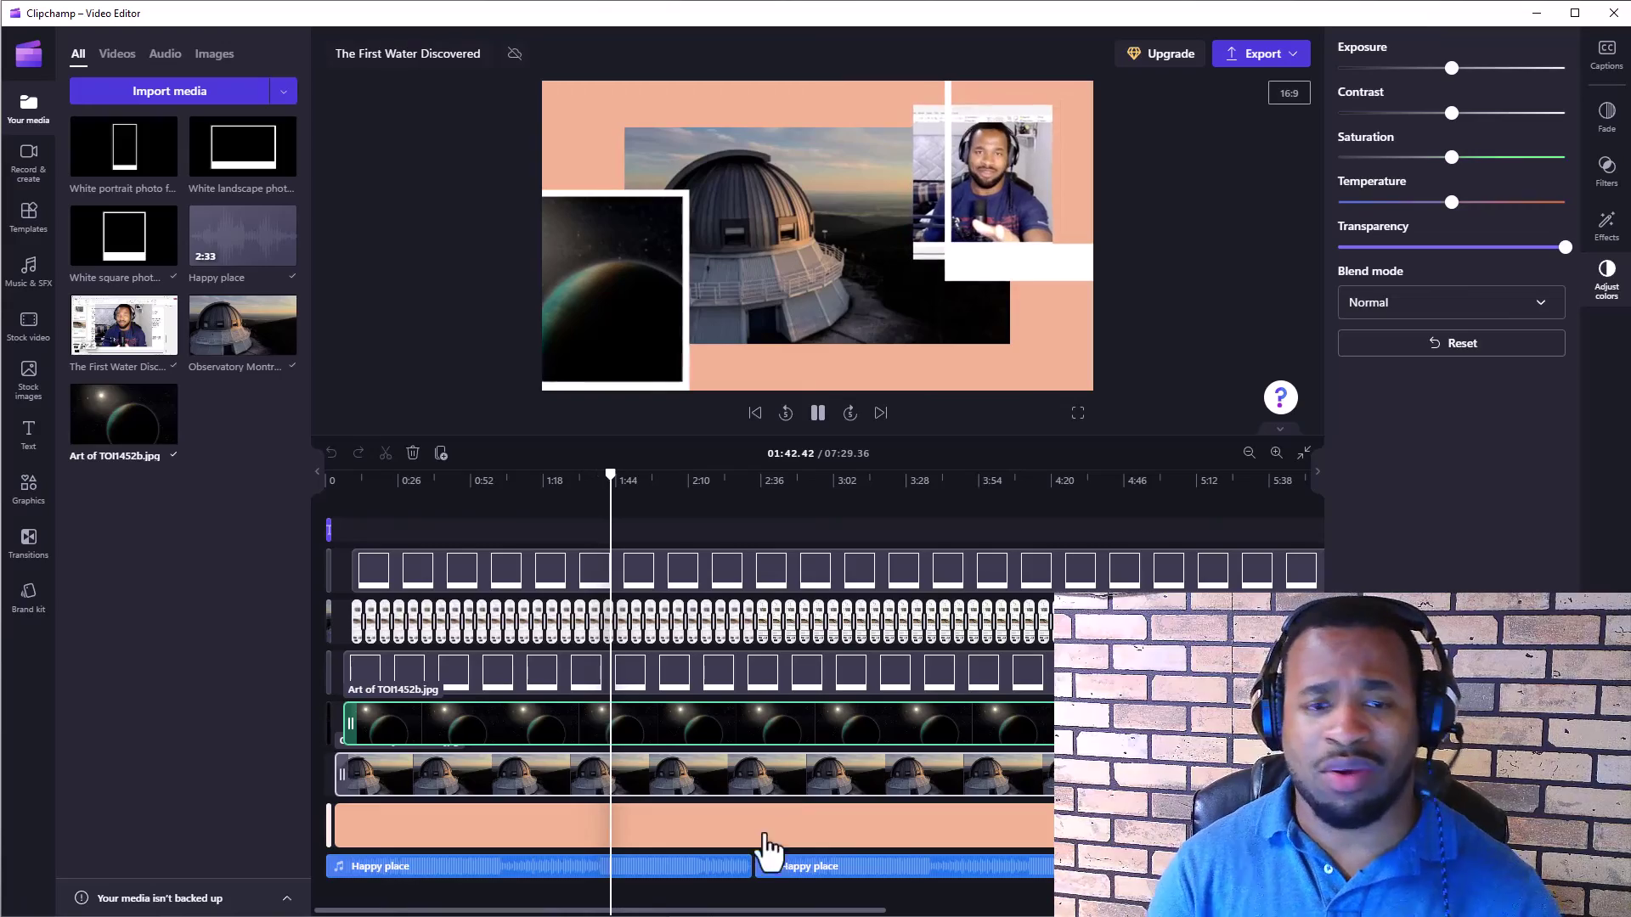
Select the first Happy place music clip and view its playback speed, currently 1x.
left_click(666, 883)
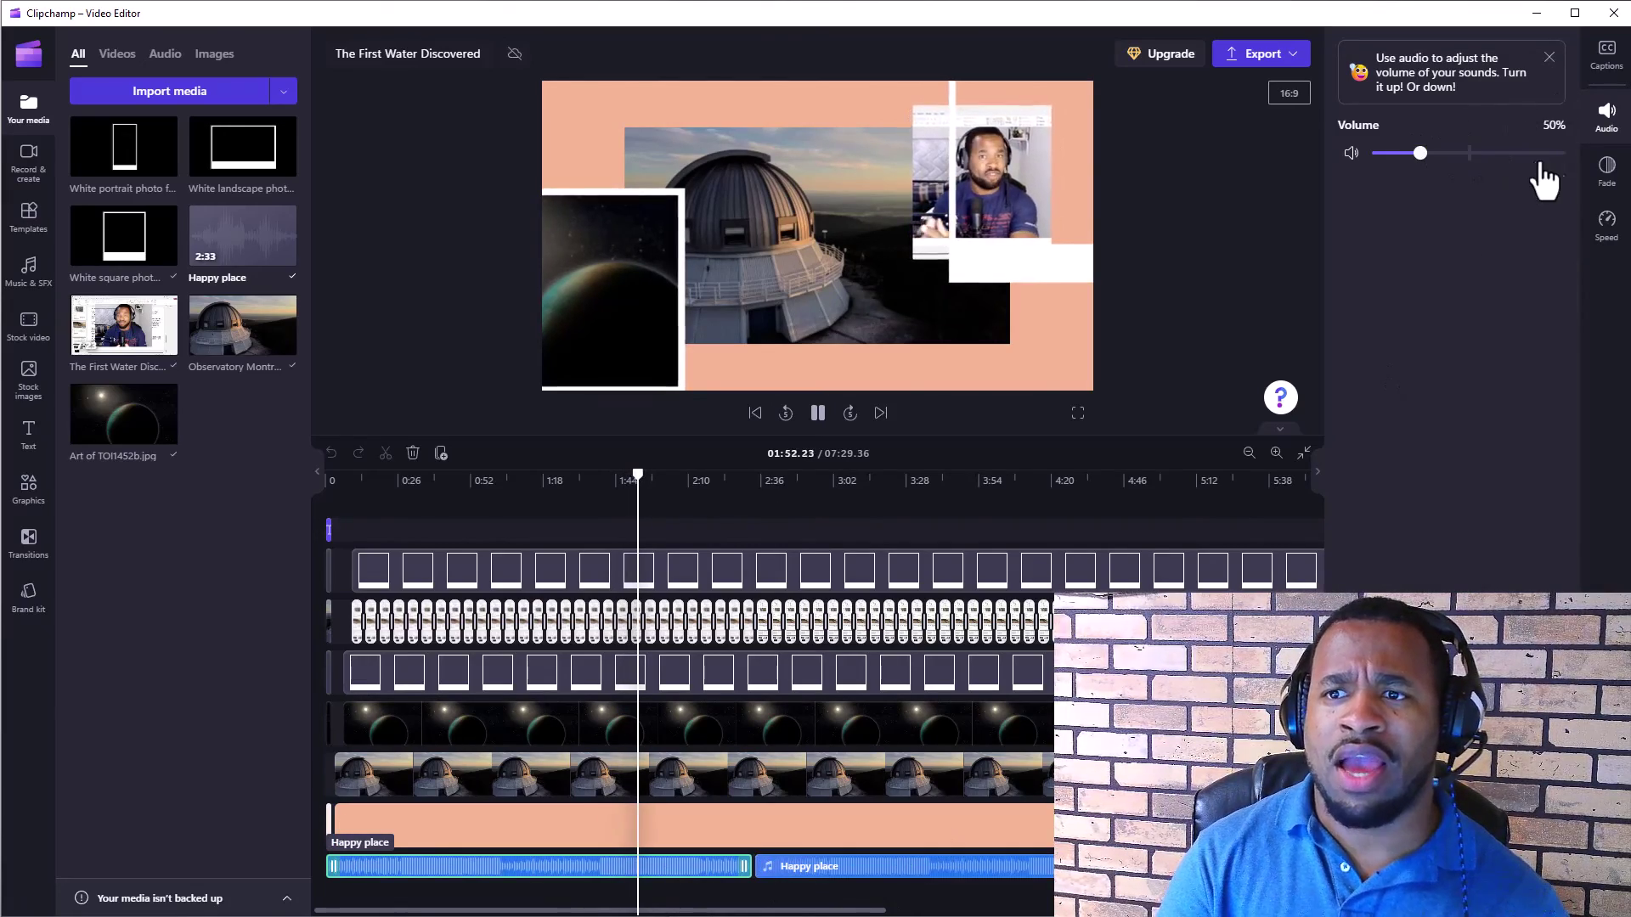
left_click(1608, 226)
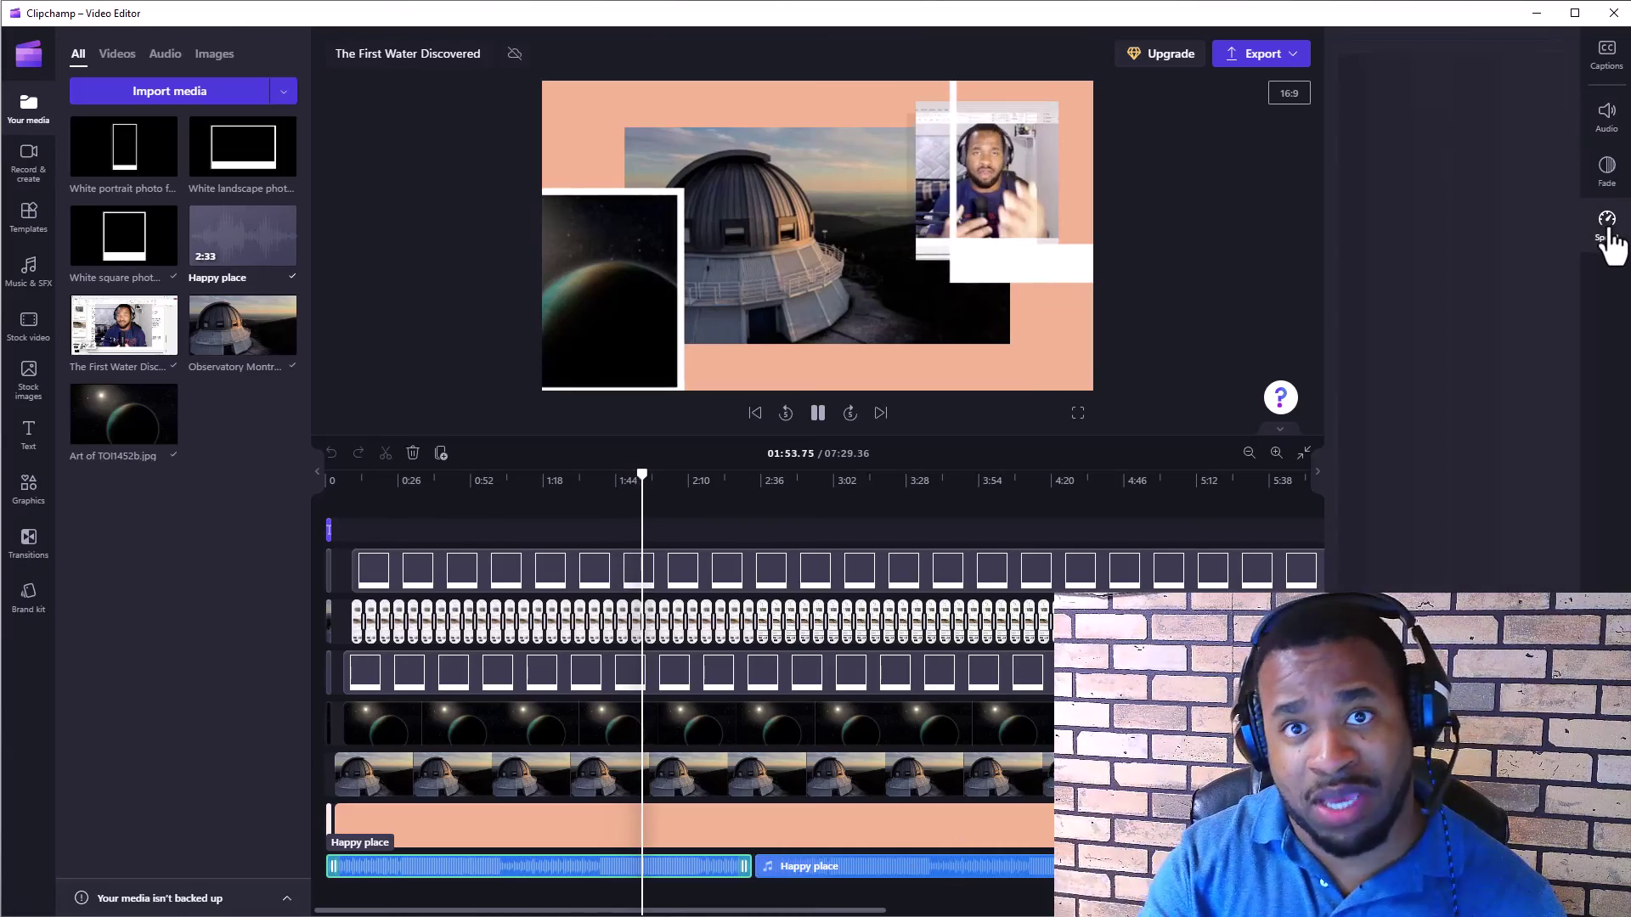